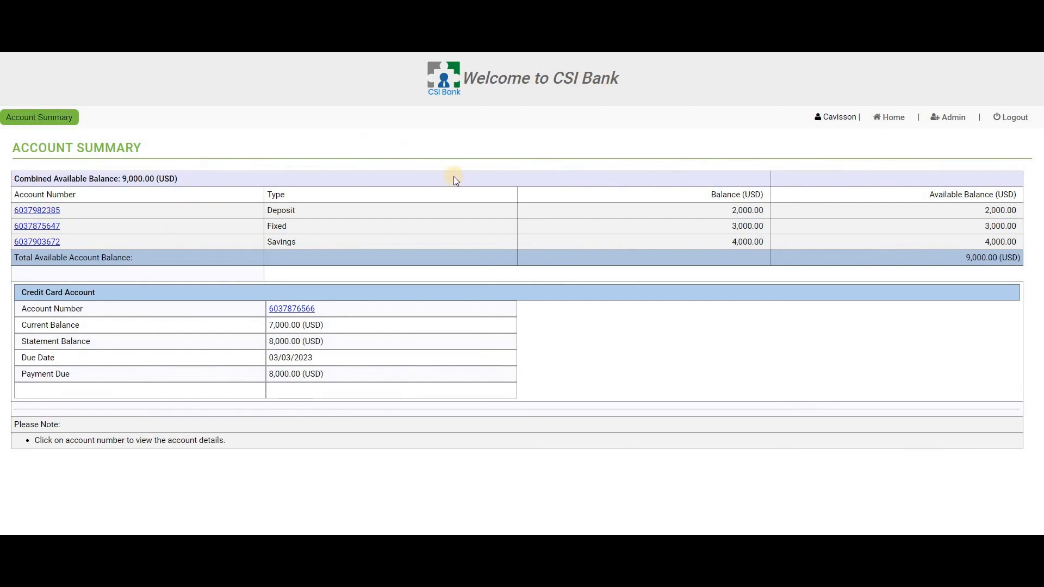
click(63, 124)
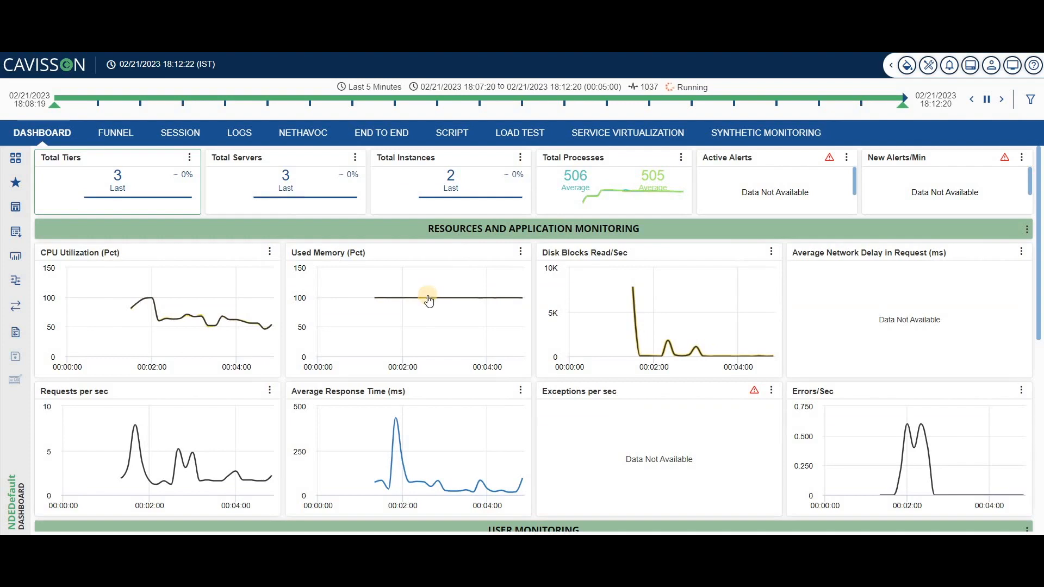
mouse_move(428, 298)
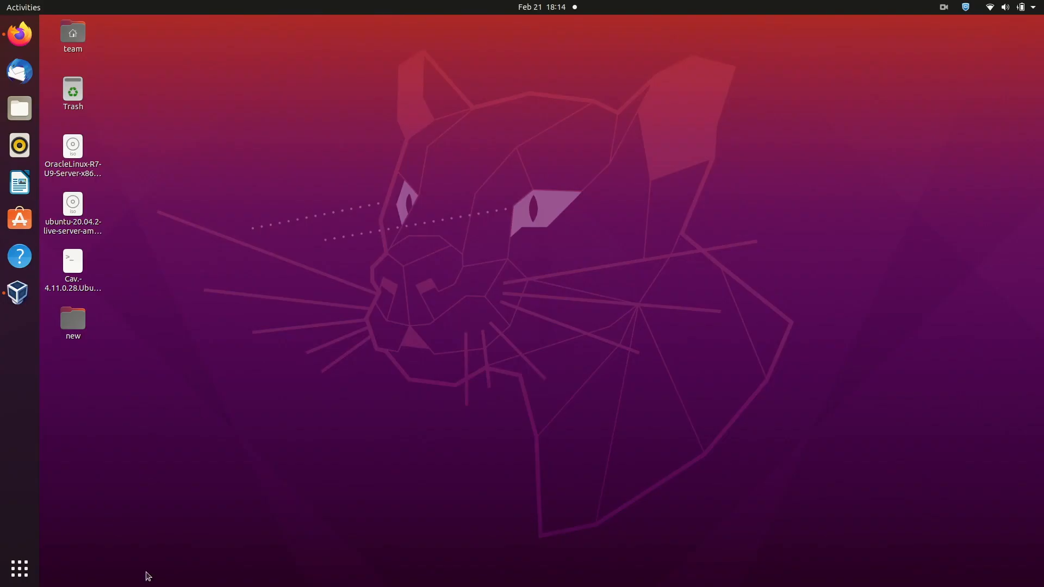
Step: Open Oracle VM VirtualBox Manager and look up the Cavisson_VM 1.ova file in the Music folder
click(20, 568)
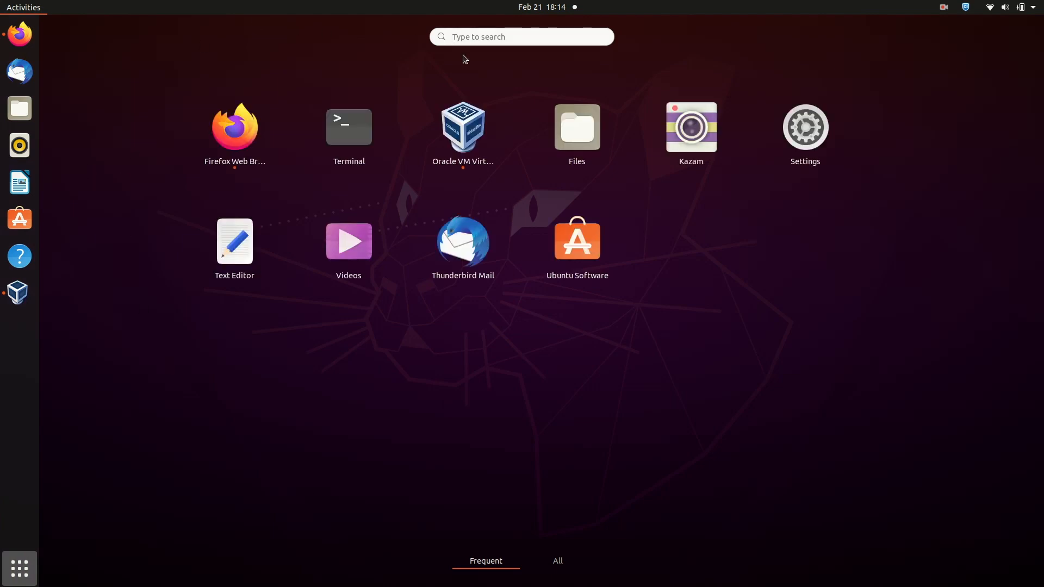
click(461, 131)
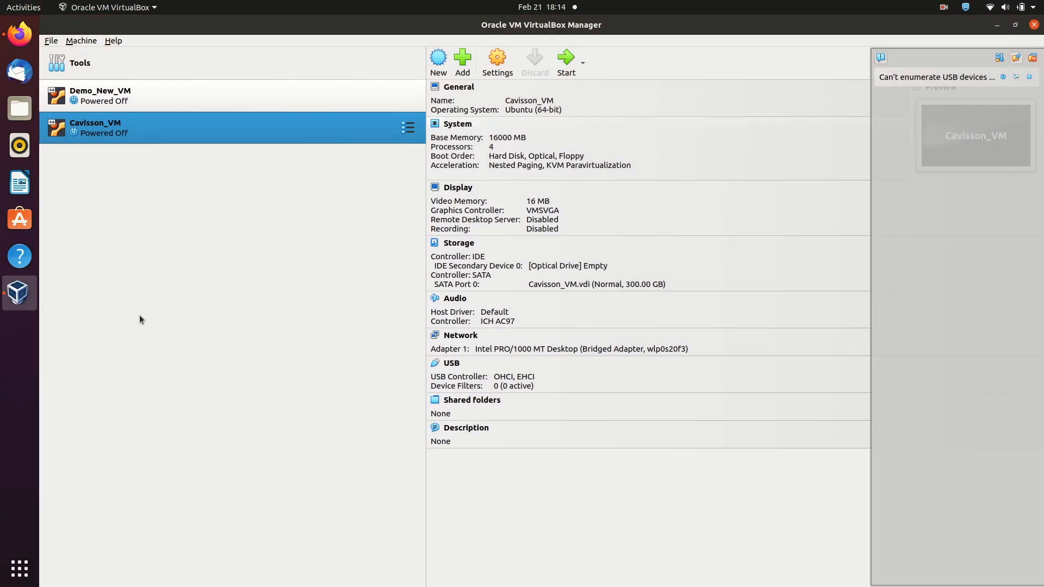
click(18, 113)
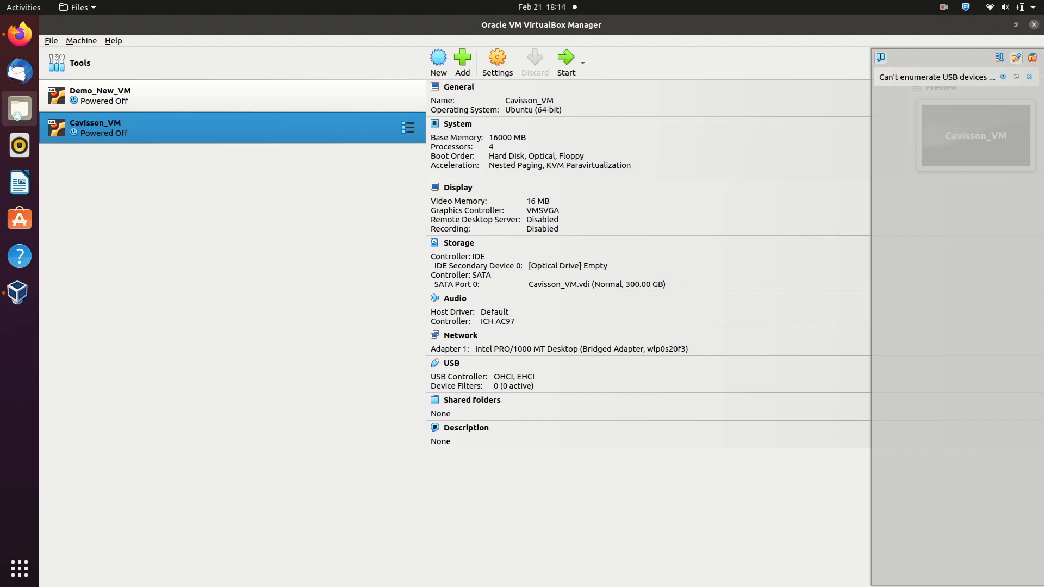
click(76, 182)
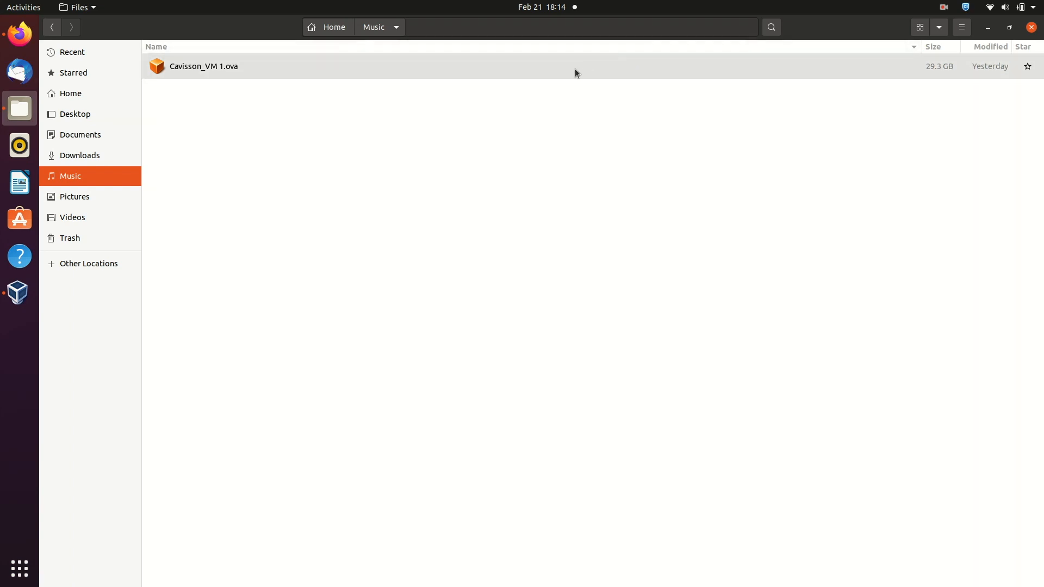
Step: Switch to VirtualBox and start importing a virtual appliance from the Cavisson_VM 1.ova file in the Music folder
click(19, 568)
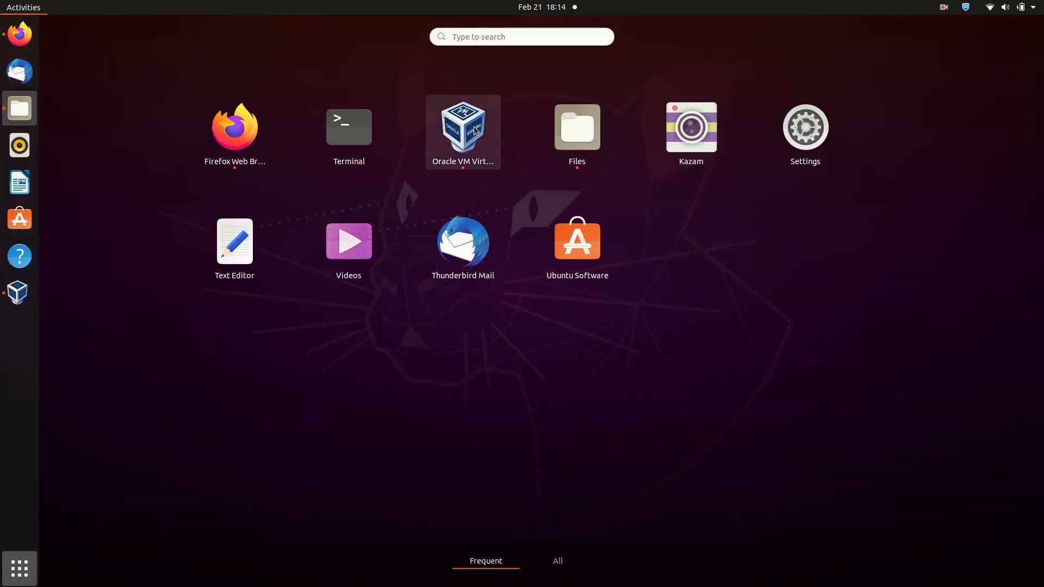
click(465, 127)
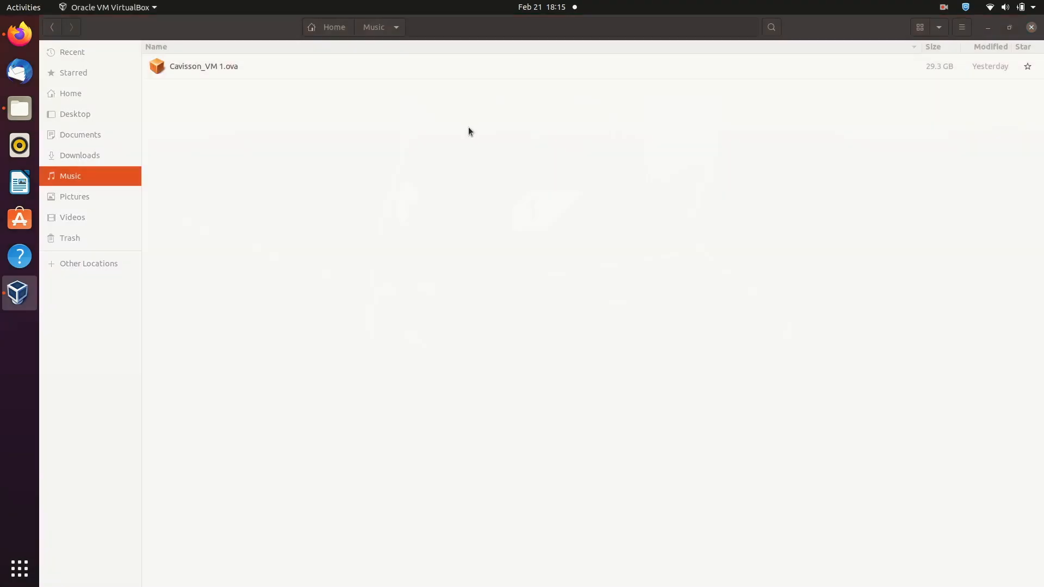
click(117, 66)
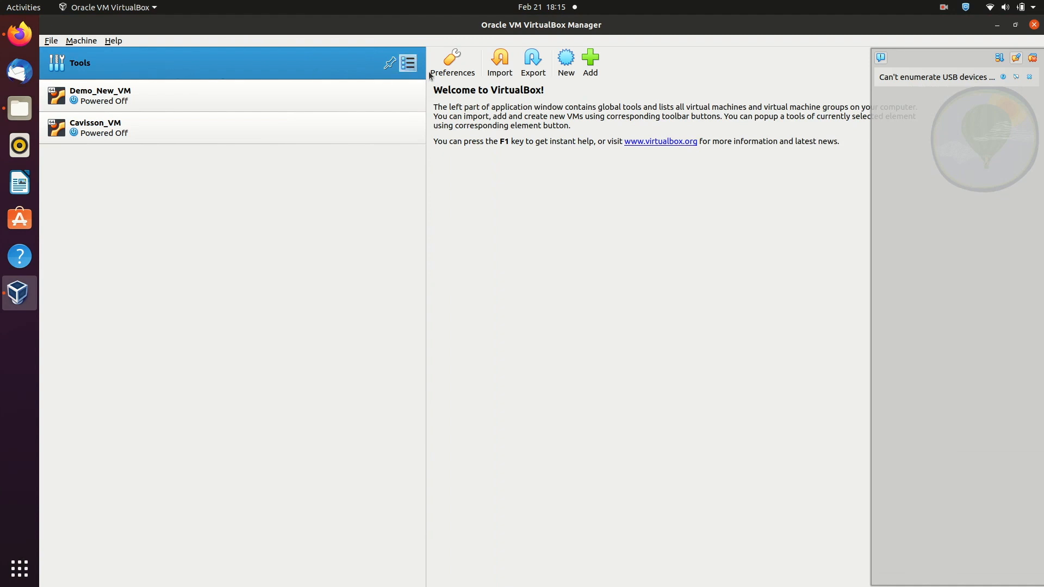
click(504, 63)
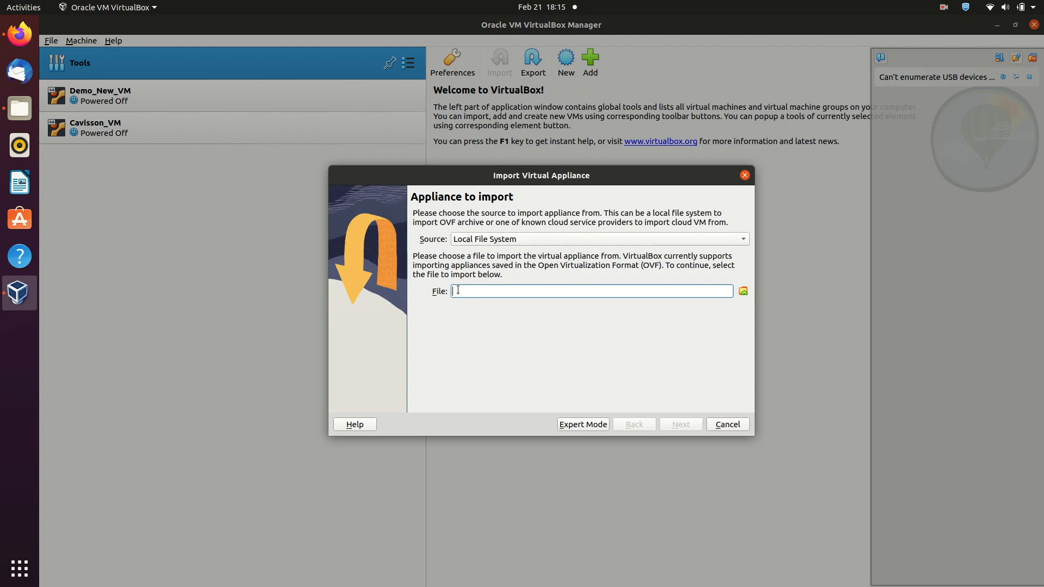
click(744, 292)
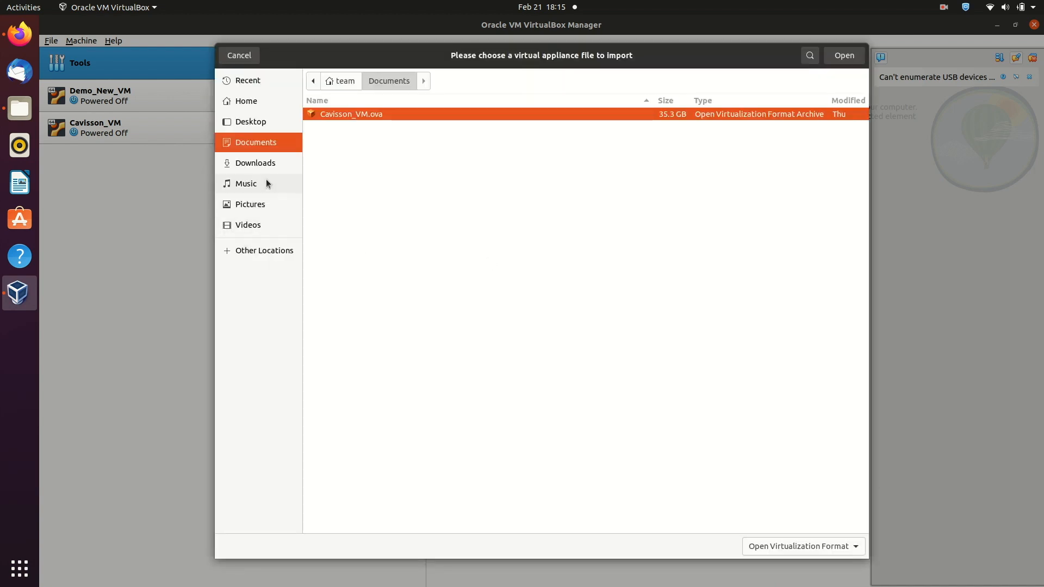
click(266, 183)
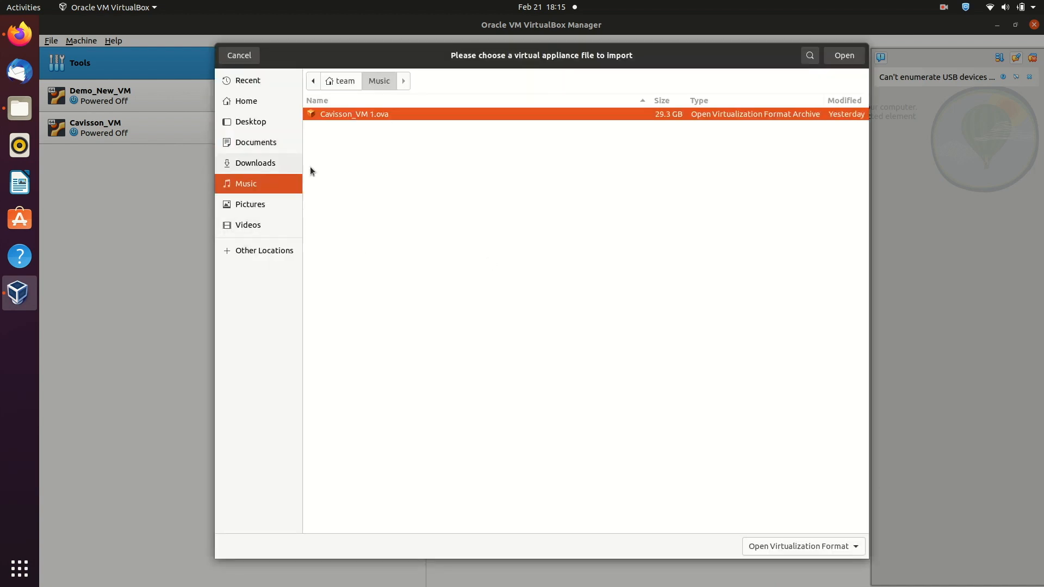
click(841, 57)
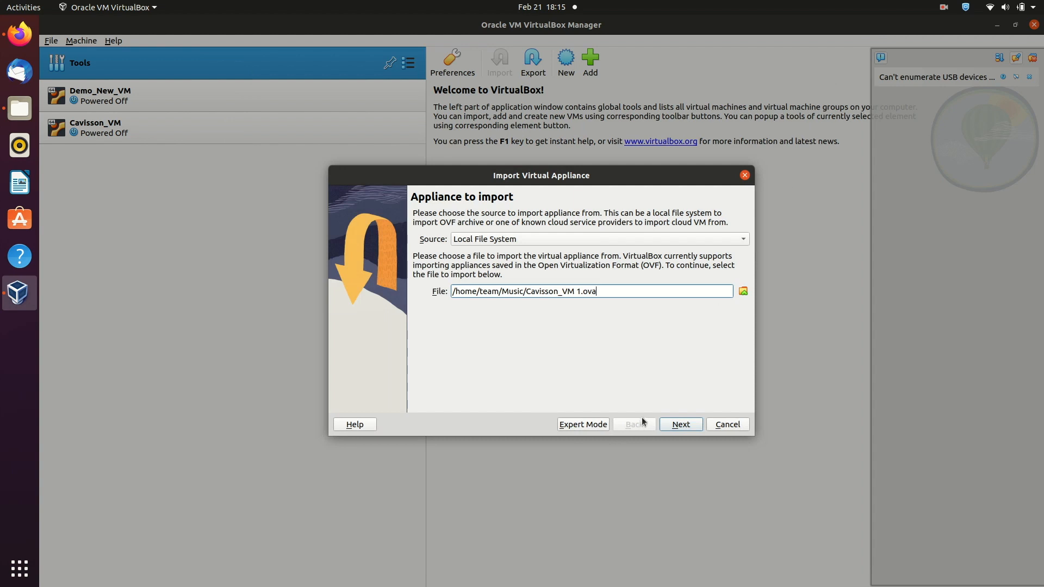
click(675, 426)
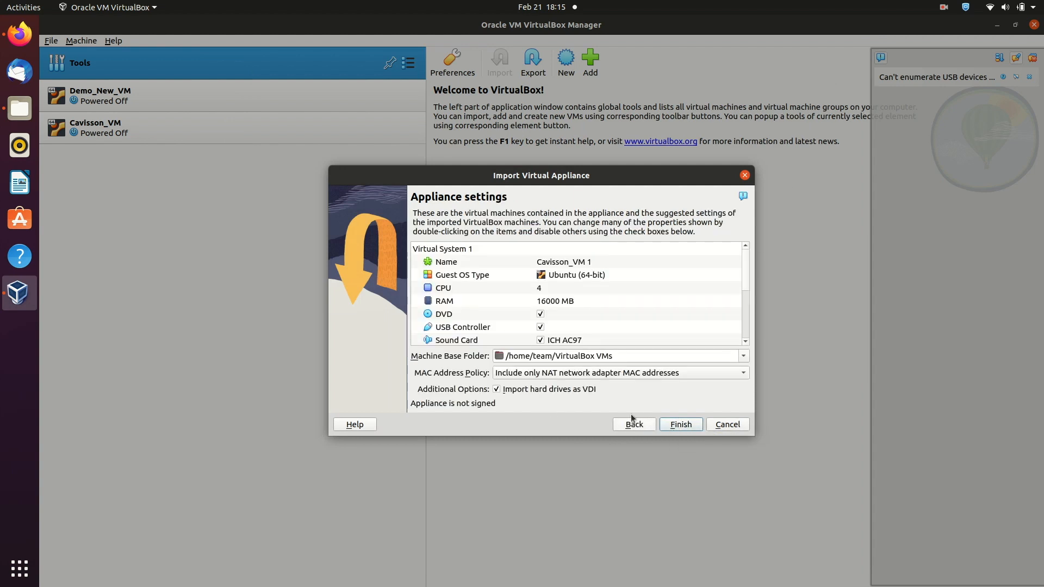
Step: Review the appliance settings, set the machine base folder to /sdb and finish the import
scroll(557, 309, down, 1)
scroll(556, 309, down, 2)
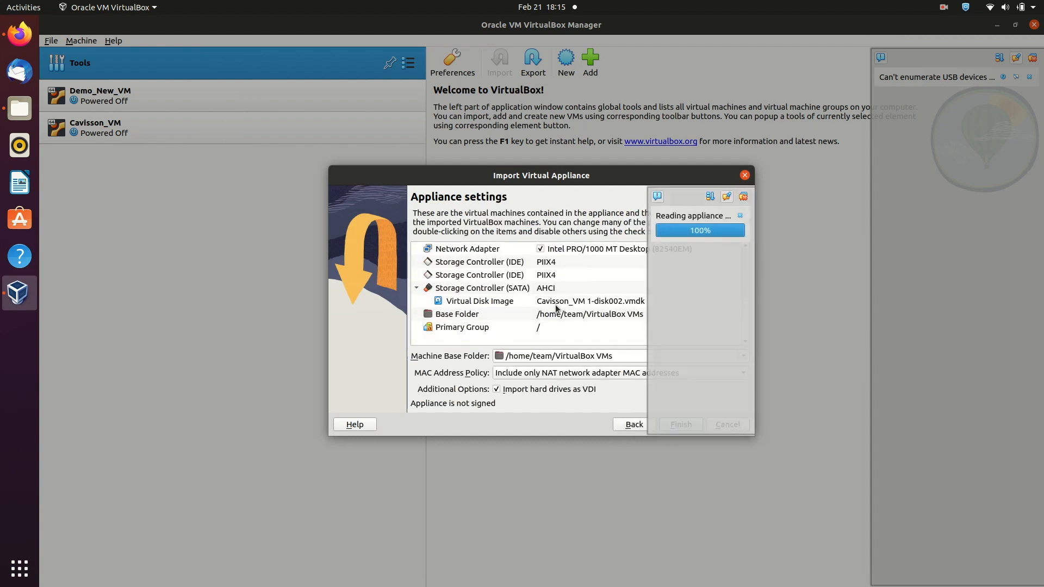
click(739, 195)
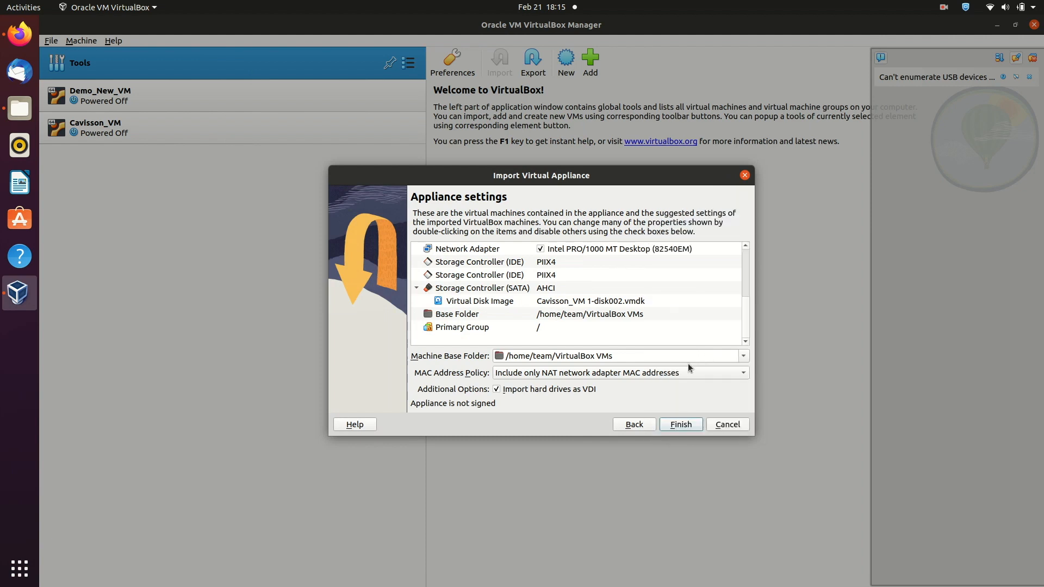
click(700, 356)
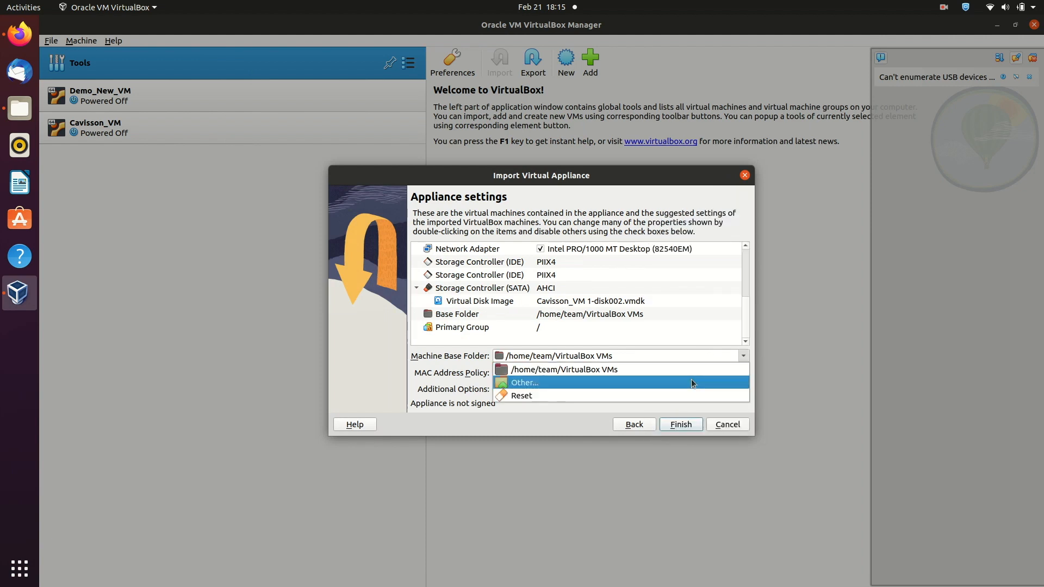
click(690, 382)
click(271, 249)
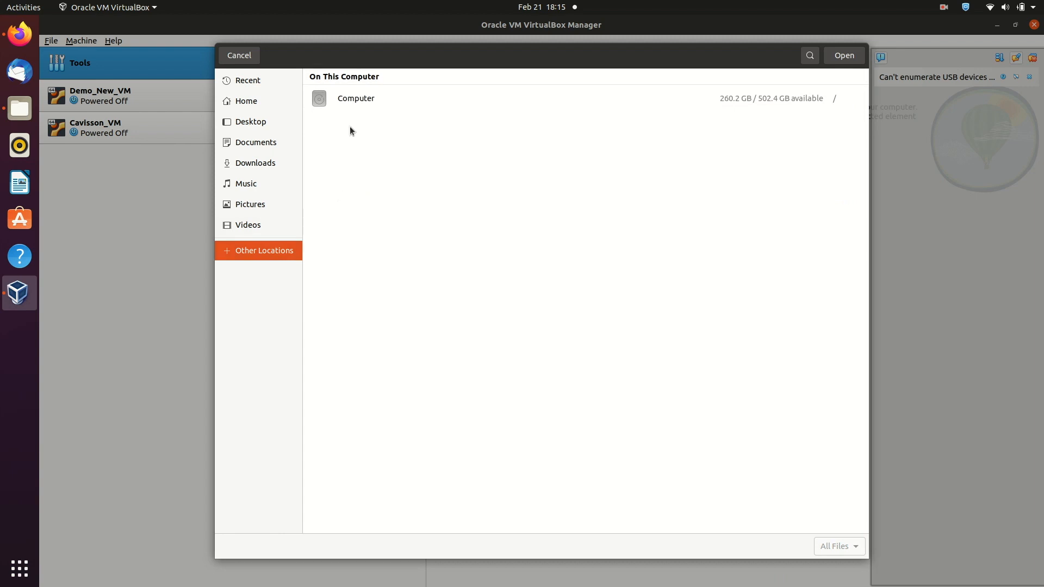
click(378, 99)
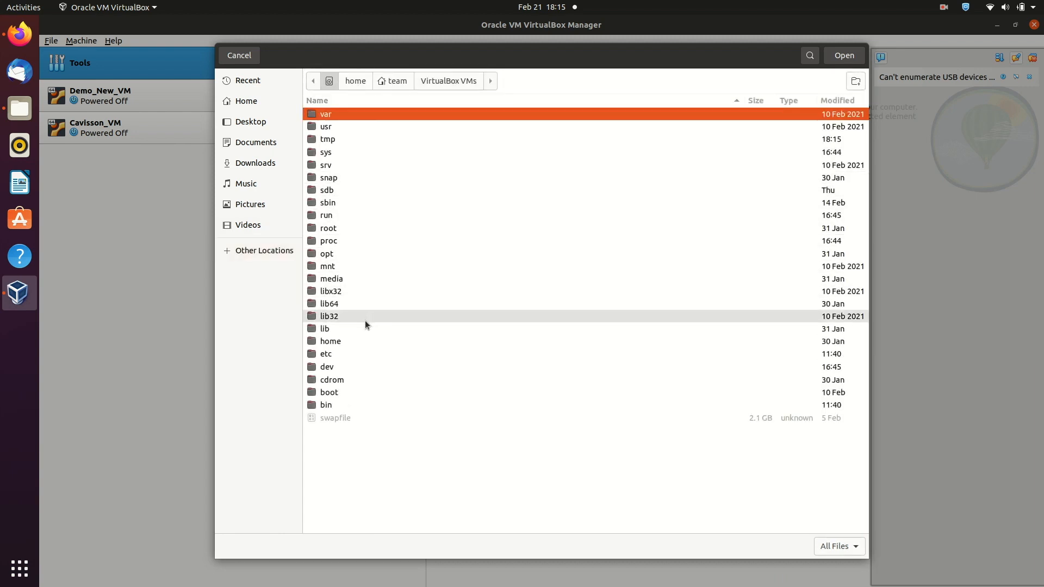
click(364, 190)
click(844, 55)
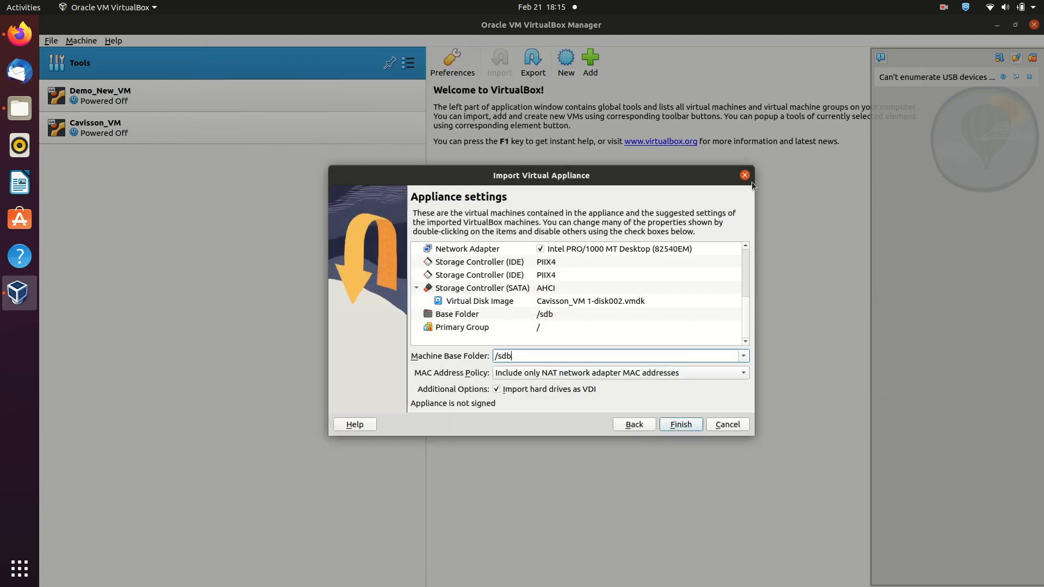
click(686, 425)
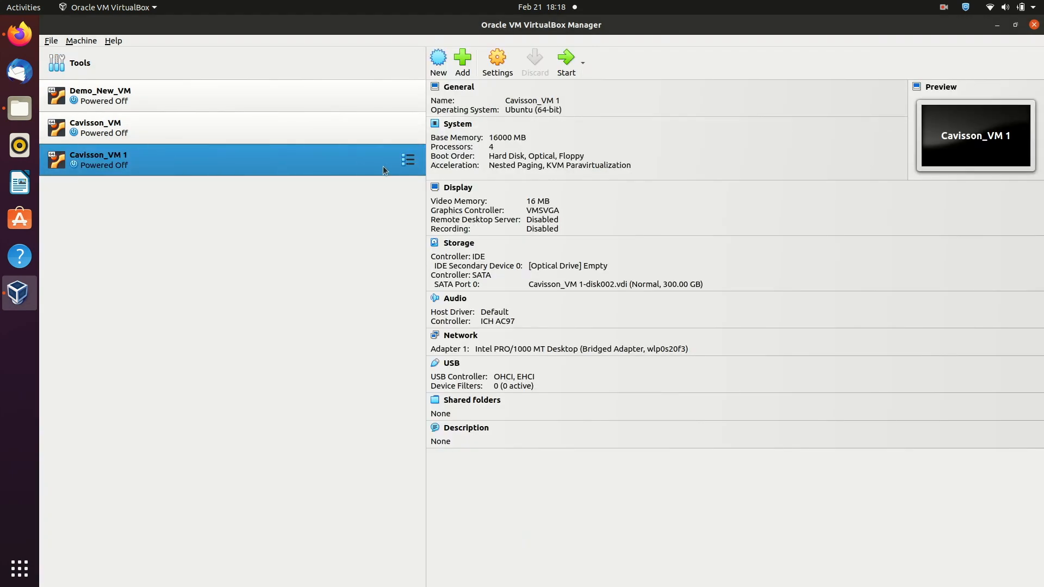
Step: Start the Cavisson_VM 1 machine and set its display resolution to 1440 × 900 (16:10)
click(566, 58)
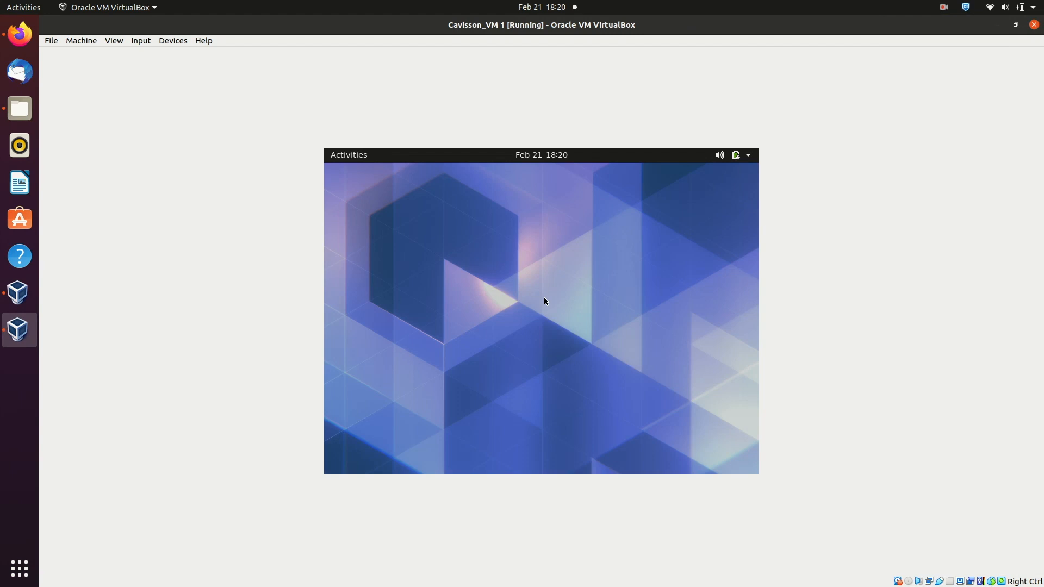
right_click(541, 291)
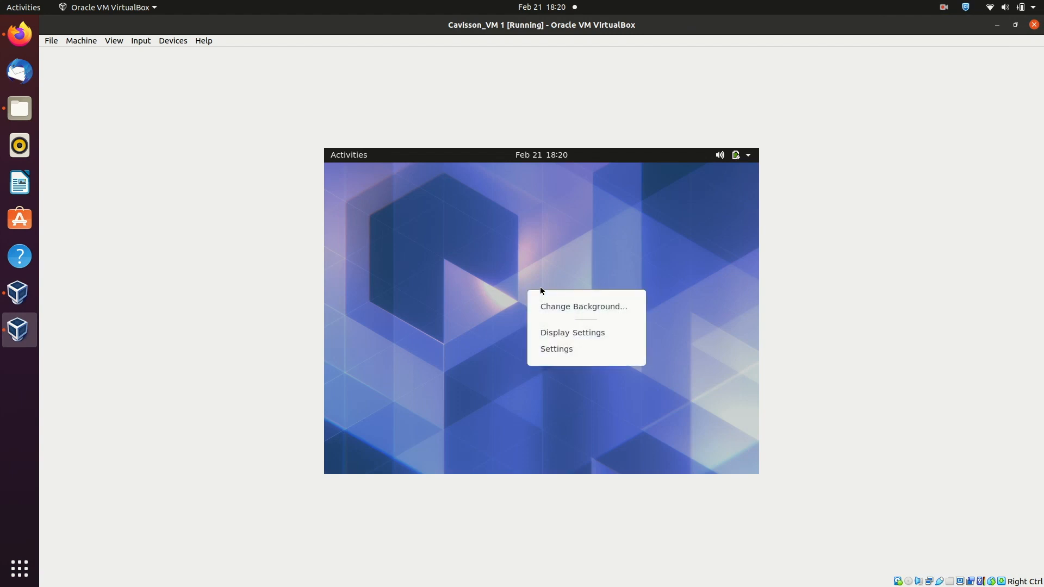
click(555, 332)
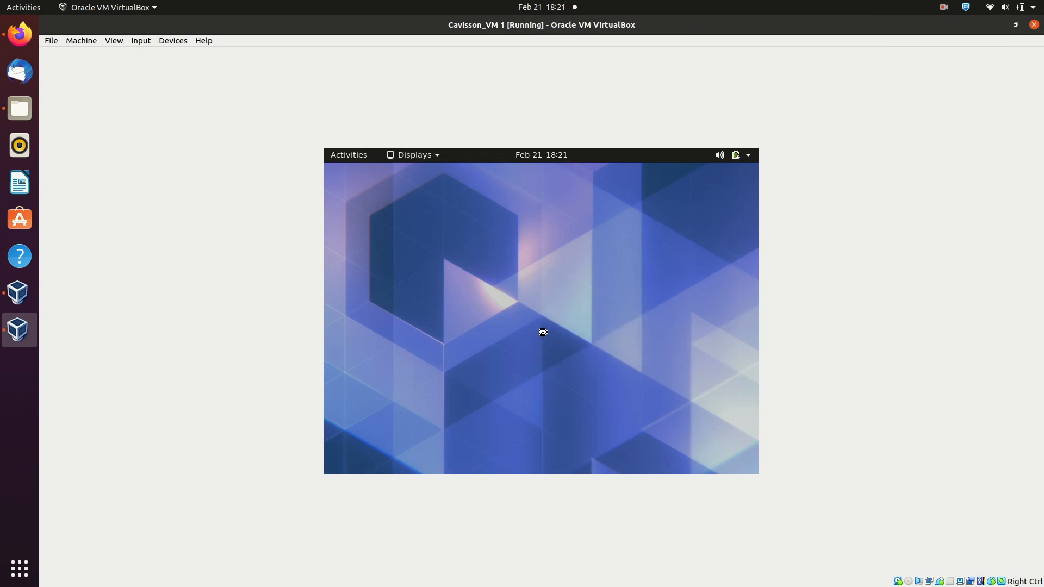
drag(546, 185, 400, 185)
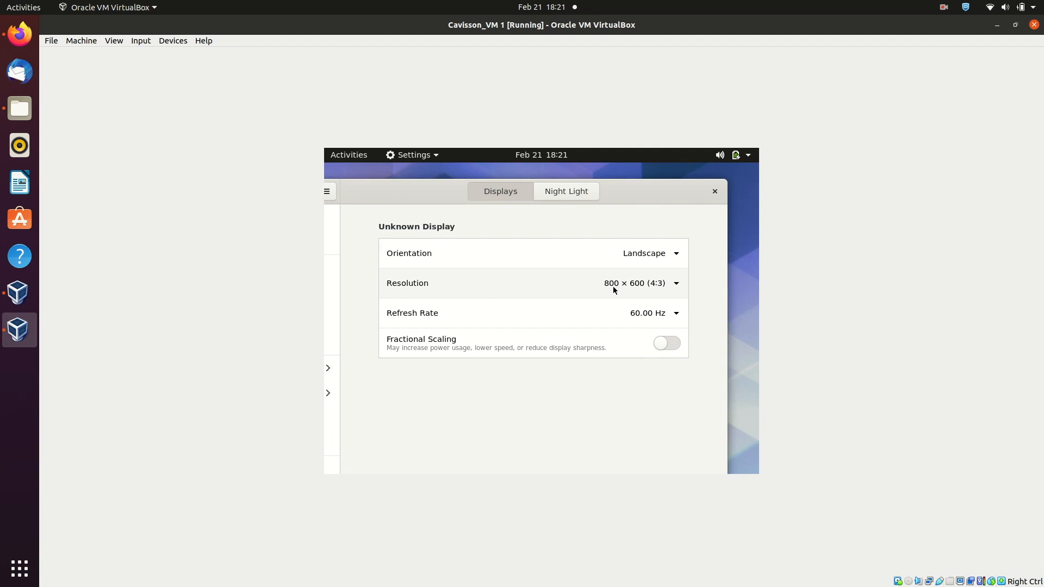
click(637, 284)
click(634, 387)
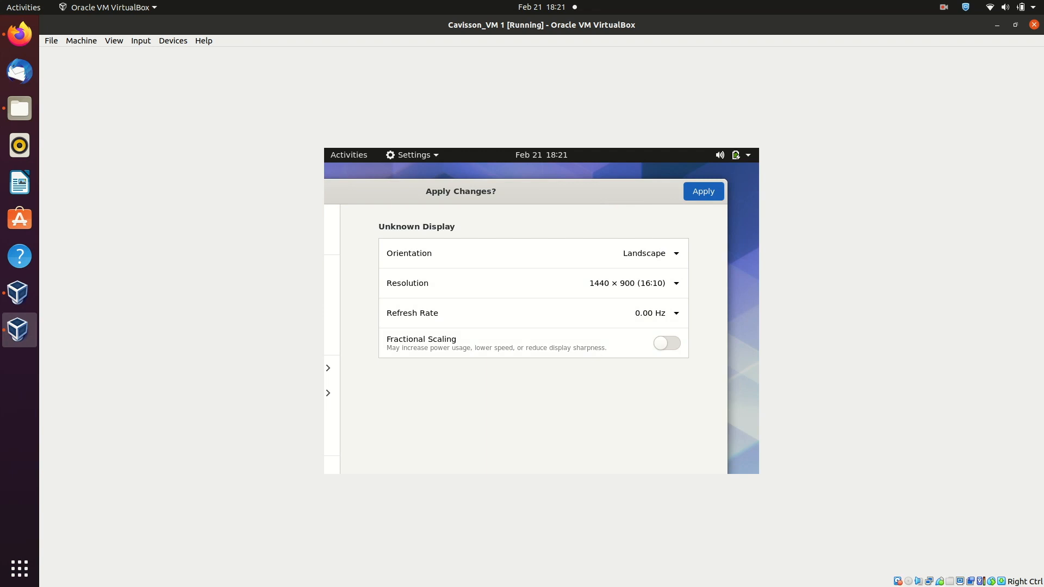
click(696, 191)
Step: Open a terminal in the virtual machine and list its network addresses with ip addr
click(582, 107)
text(ter)
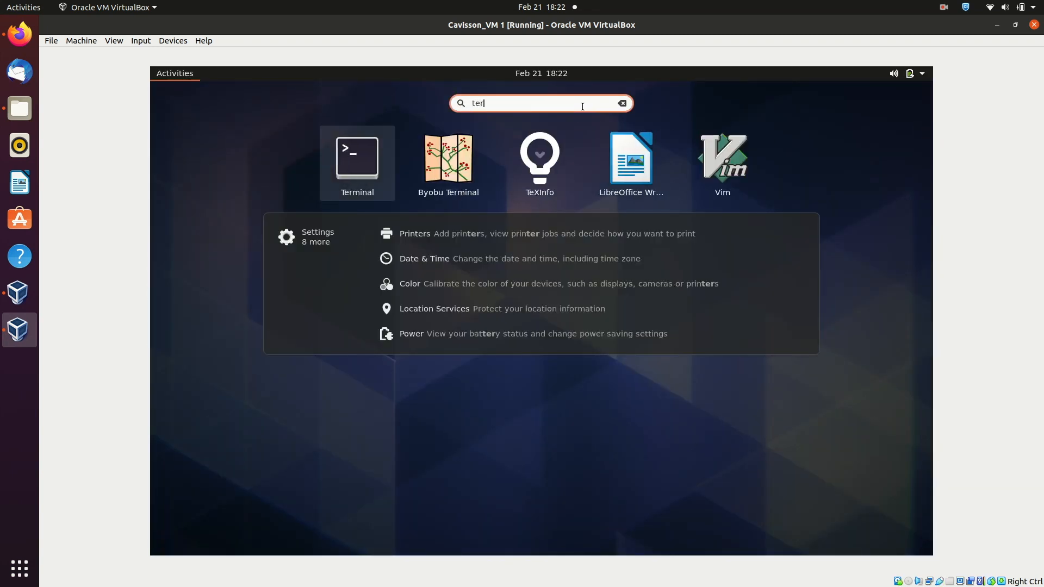
click(503, 163)
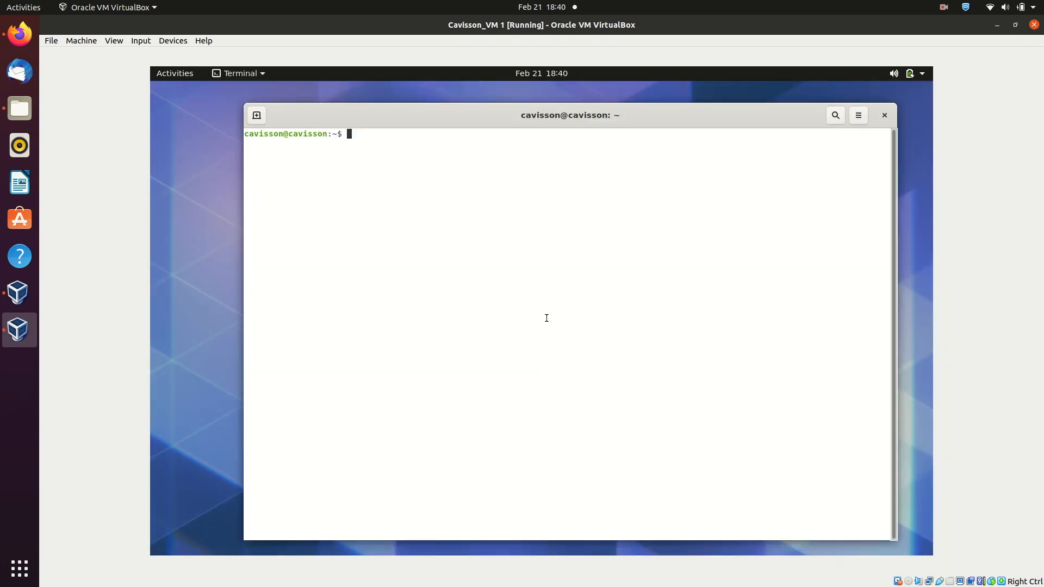
text(ip addr)
key(Return)
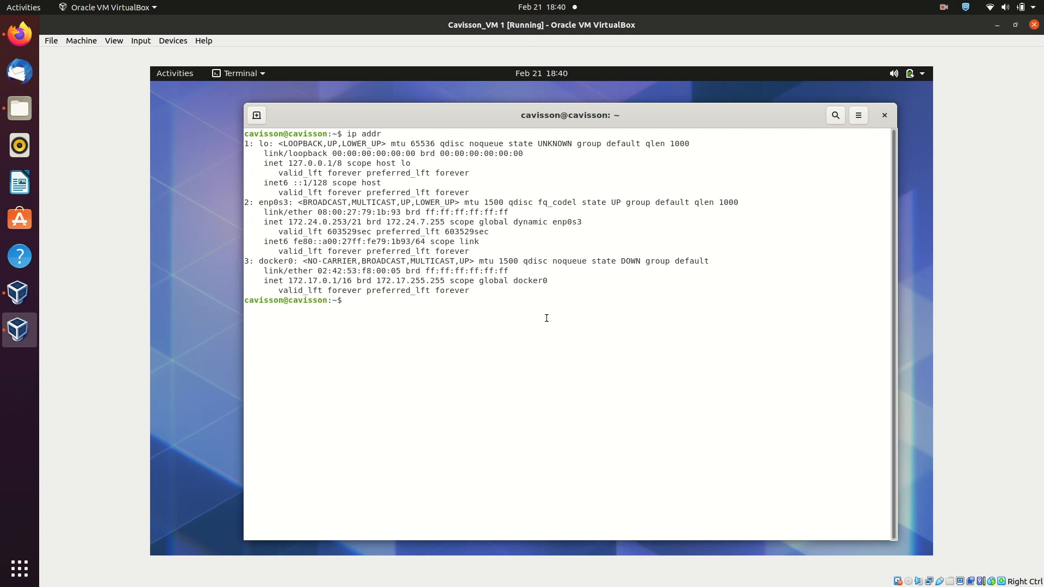
Step: As root, set the training-cavisson.com entry in /etc/hosts to 172.24.0.253 using vi and save the file
text(sudo su)
key(Return)
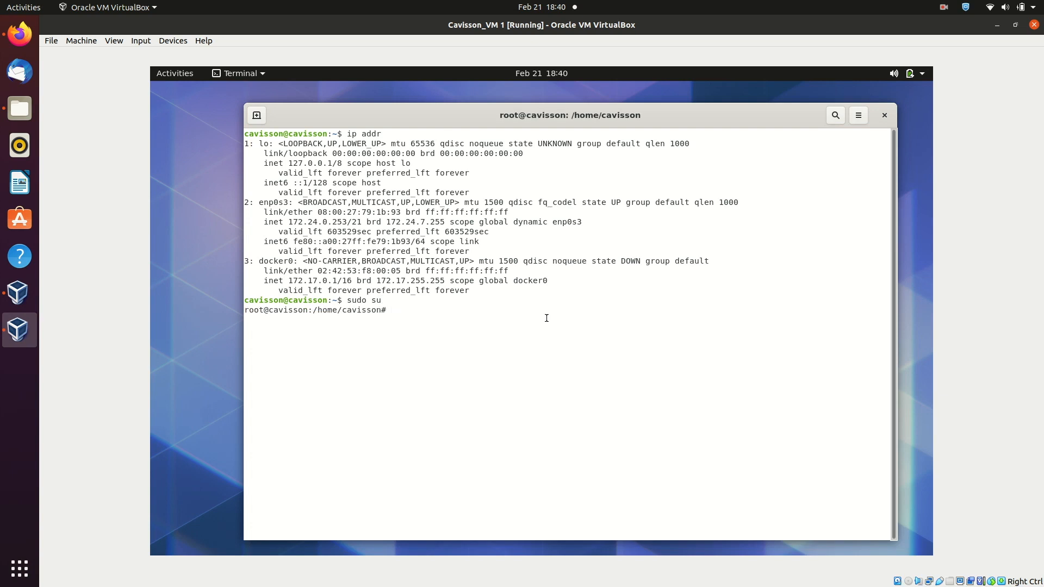
text(vi /etc/hosts)
key(Return)
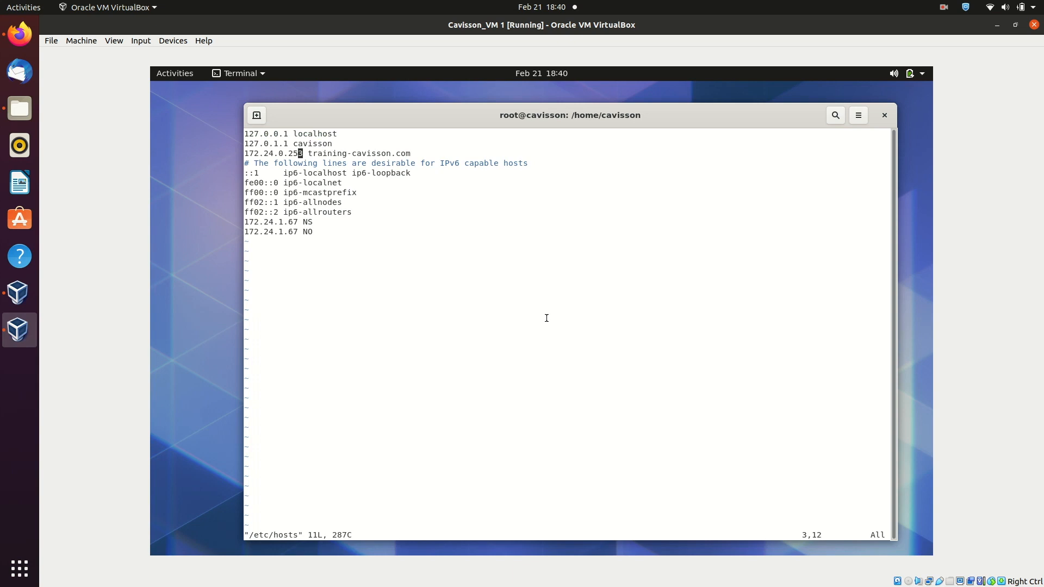
key(a)
key(BackSpace)
text(3)
key(Escape)
text(:wq!)
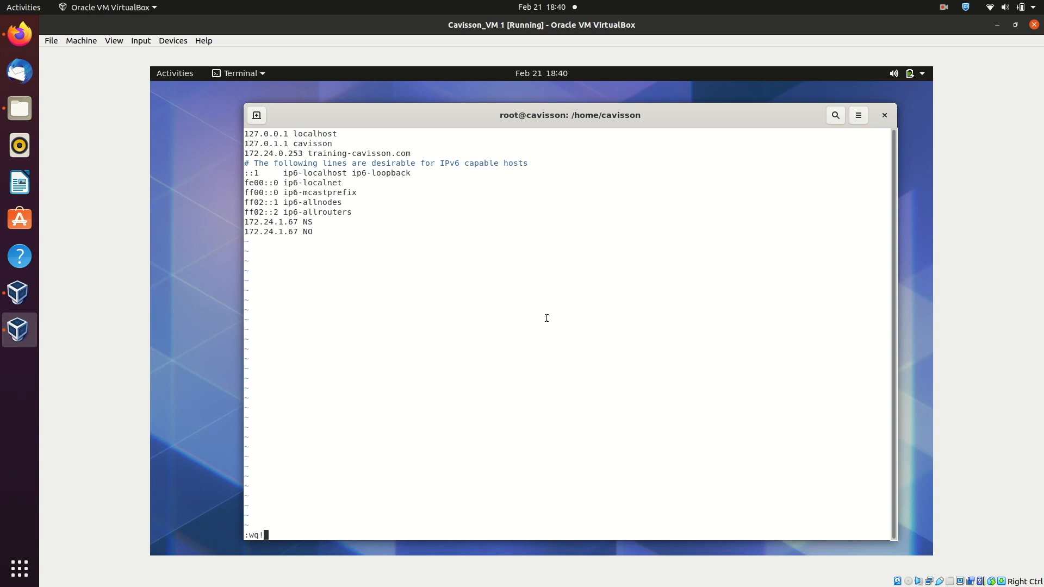
key(Return)
Step: Reload the systemd daemon configuration and restart the /etc/init.d service whose name begins with "ap"
text(systemctl )
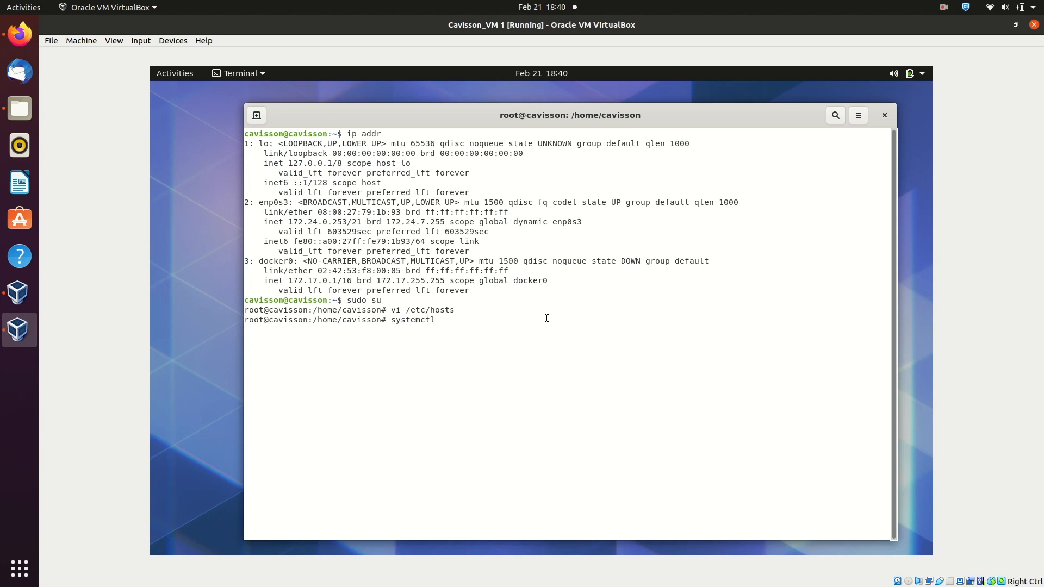
text(daemon-reload)
key(Return)
text(/etc)
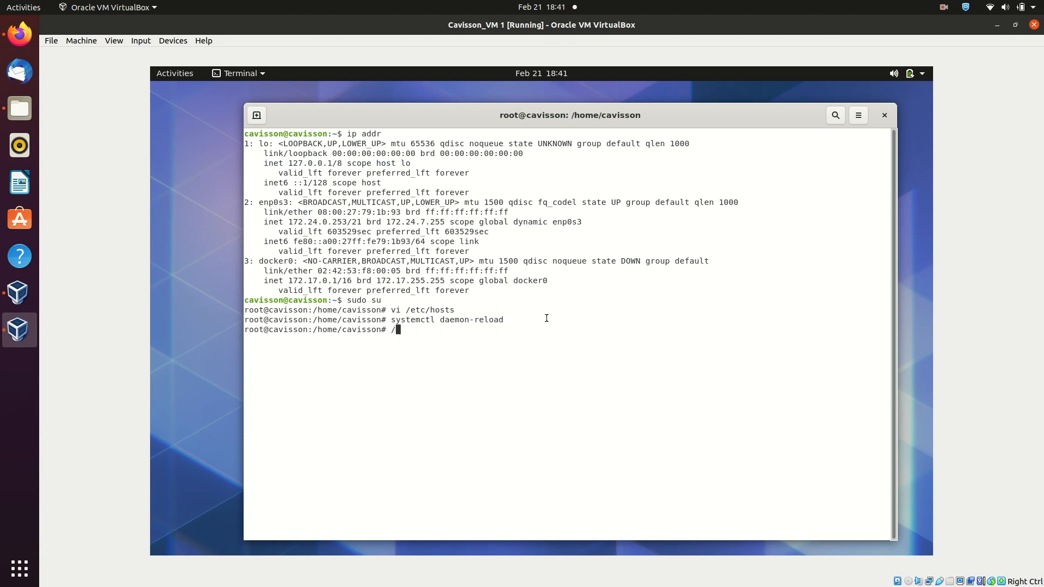
text(init.d/ap)
key(Tab)
text(restart)
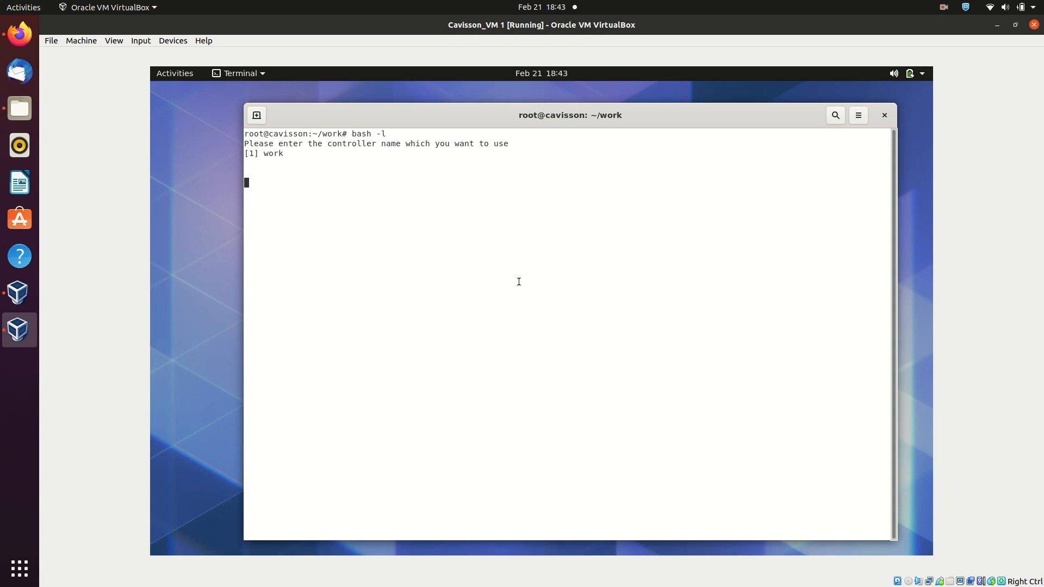
Step: Choose controller 1 (work) for the root shell and list the files in its topology/default directory
text(1)
key(Return)
text(cd top)
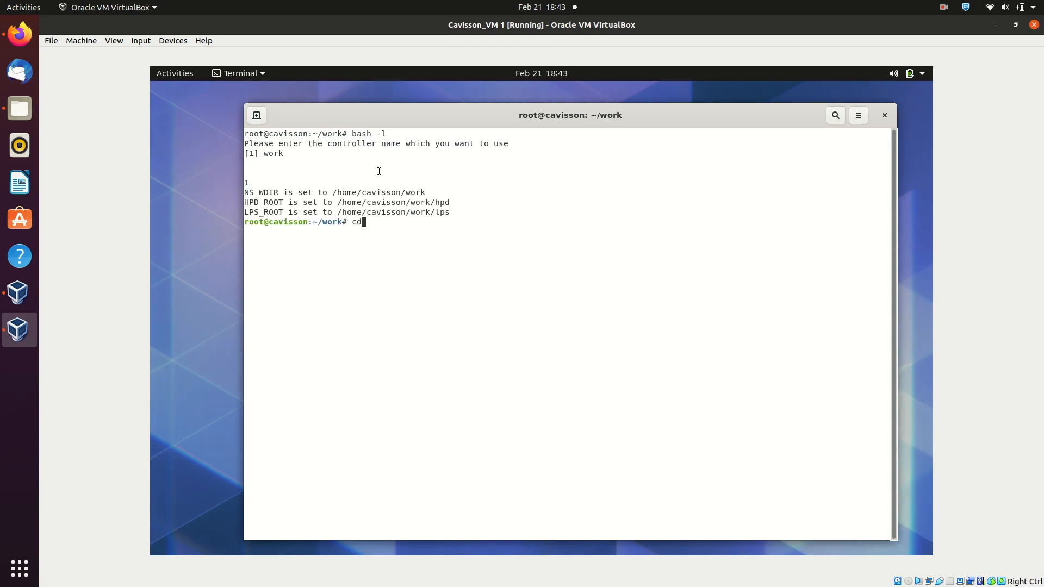
text(op)
key(Tab)
text(de)
key(Tab)
key(Return)
text(ls)
key(Return)
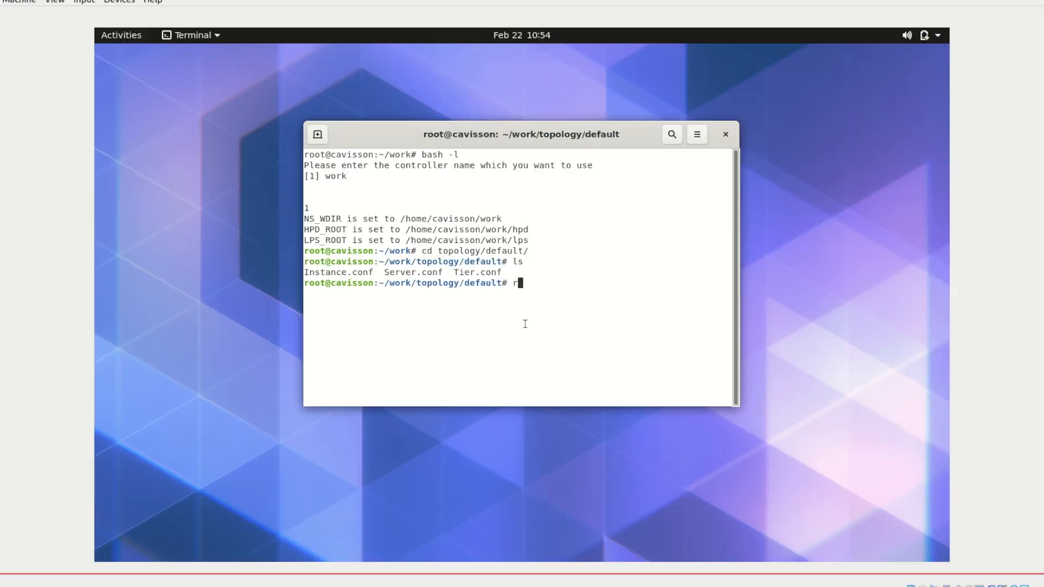
Step: Delete Server.conf from the topology/default directory and list the remaining files
text(rm Ser)
key(Tab)
key(Return)
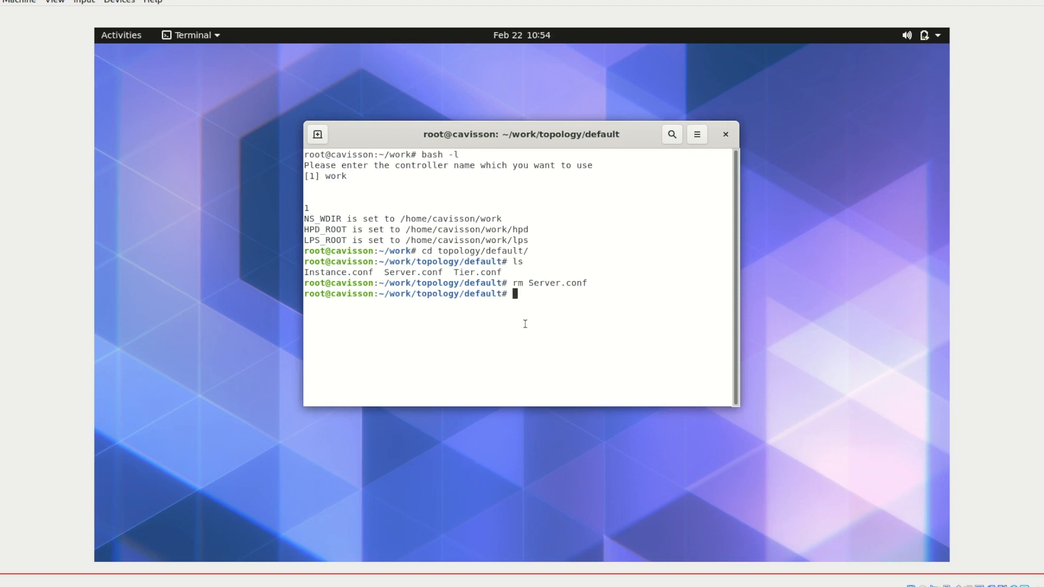
text(ls)
key(Return)
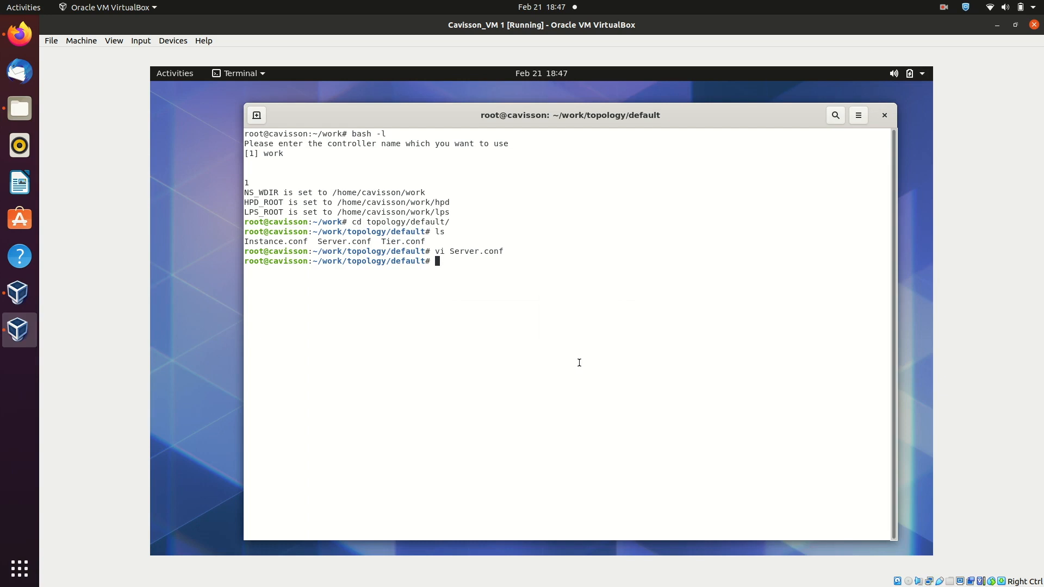
click(174, 79)
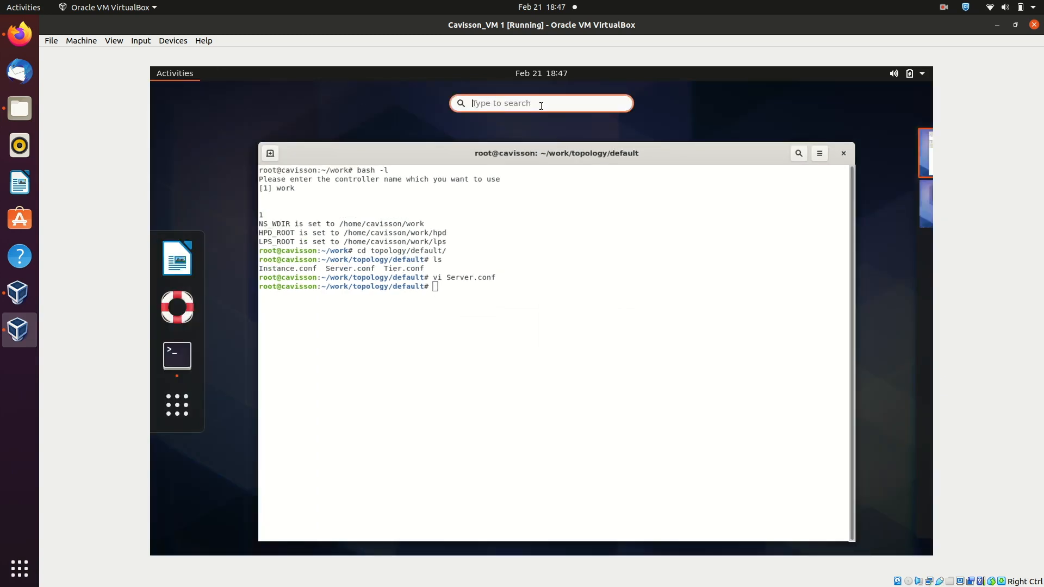
text(fi)
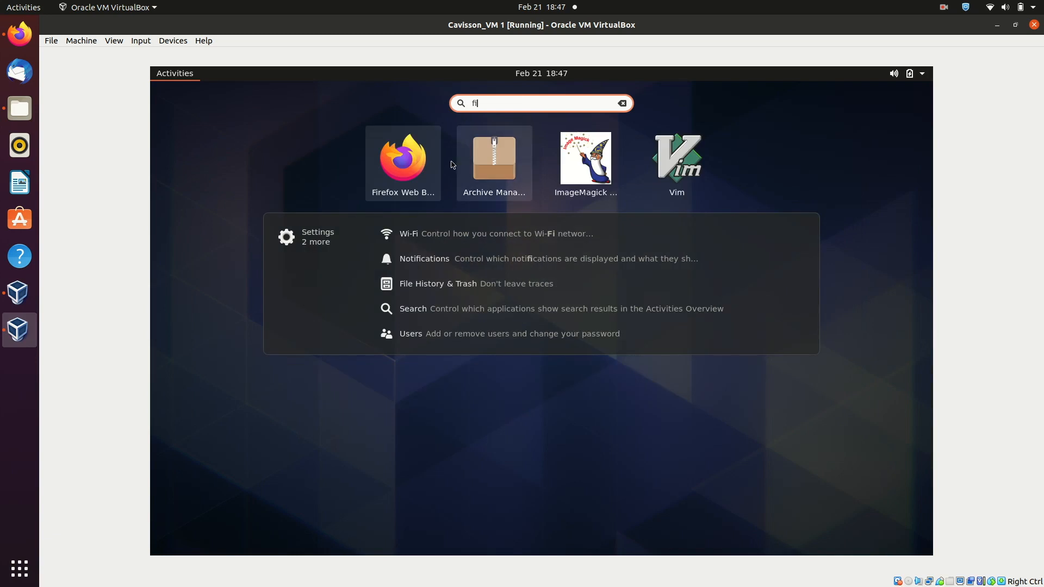
click(415, 165)
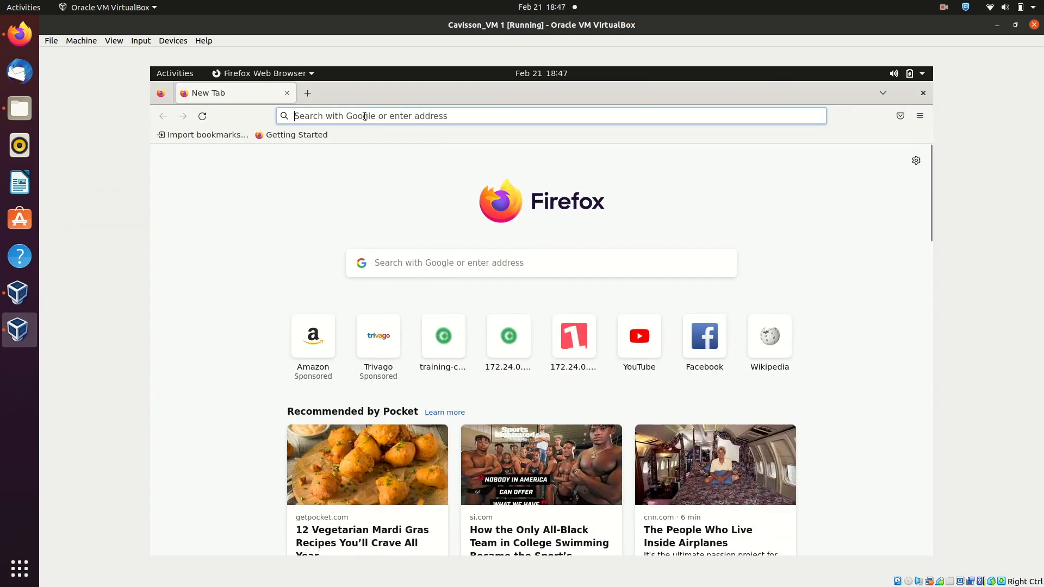
text(https)
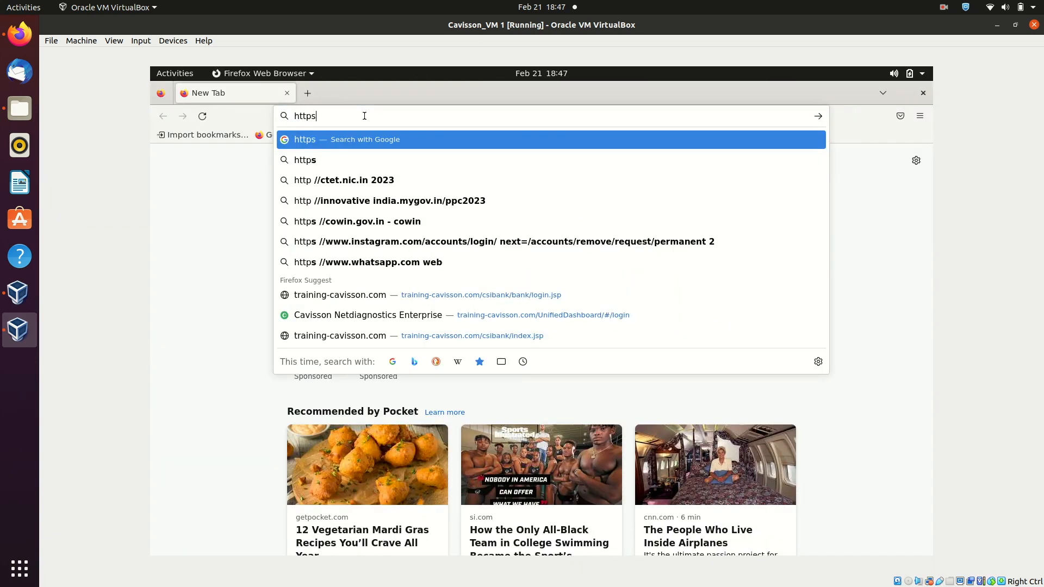
text(://)
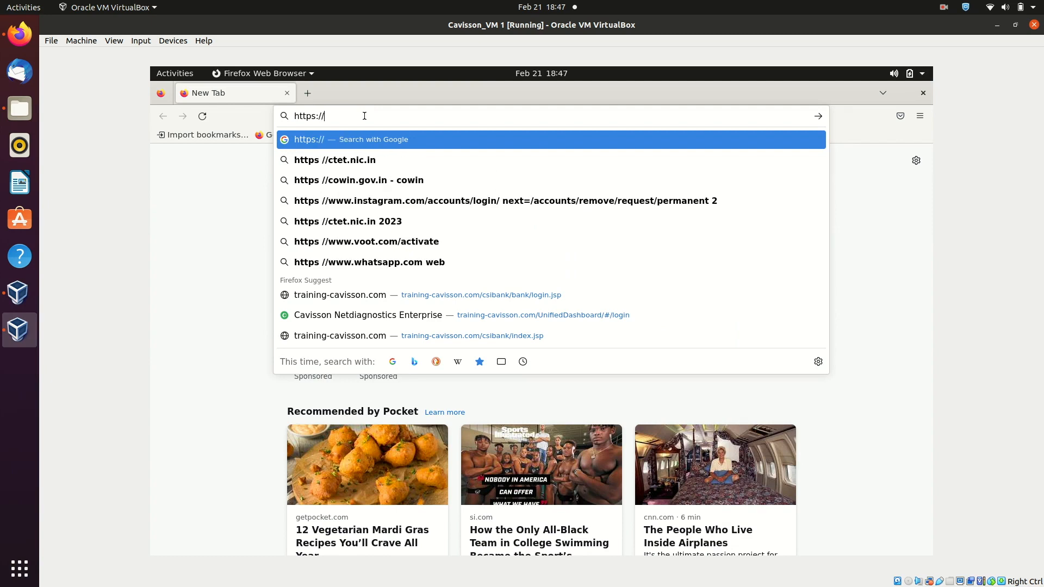
click(415, 333)
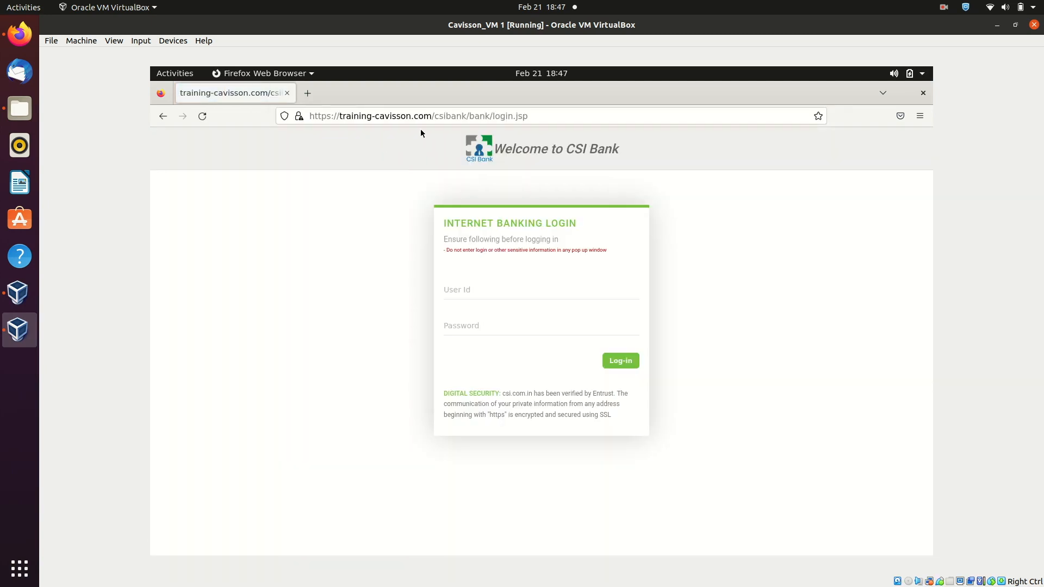
Step: Log in to CSI Bank with the saved user ID Cavisson and its stored password
click(507, 287)
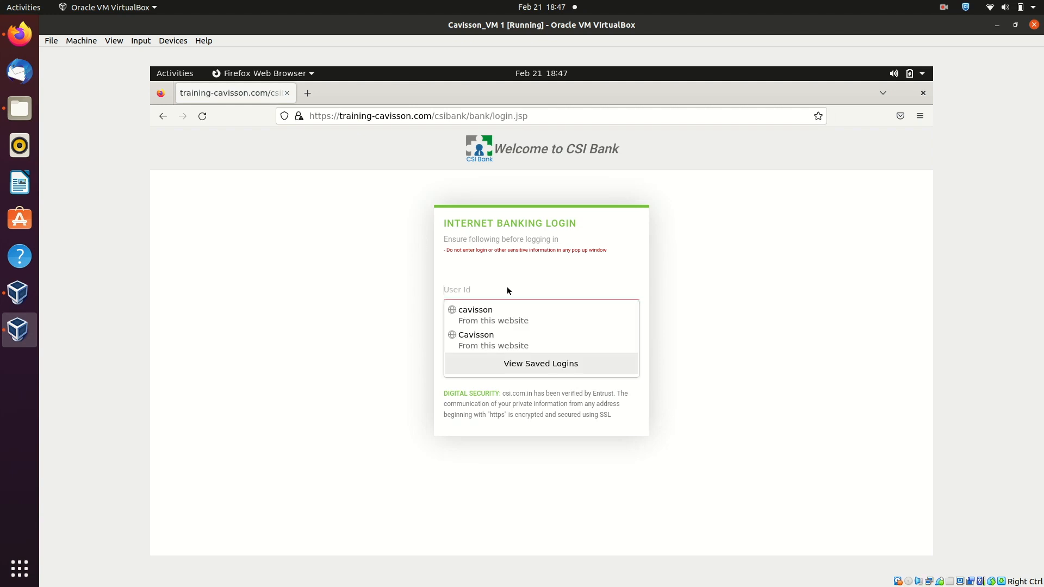
click(480, 336)
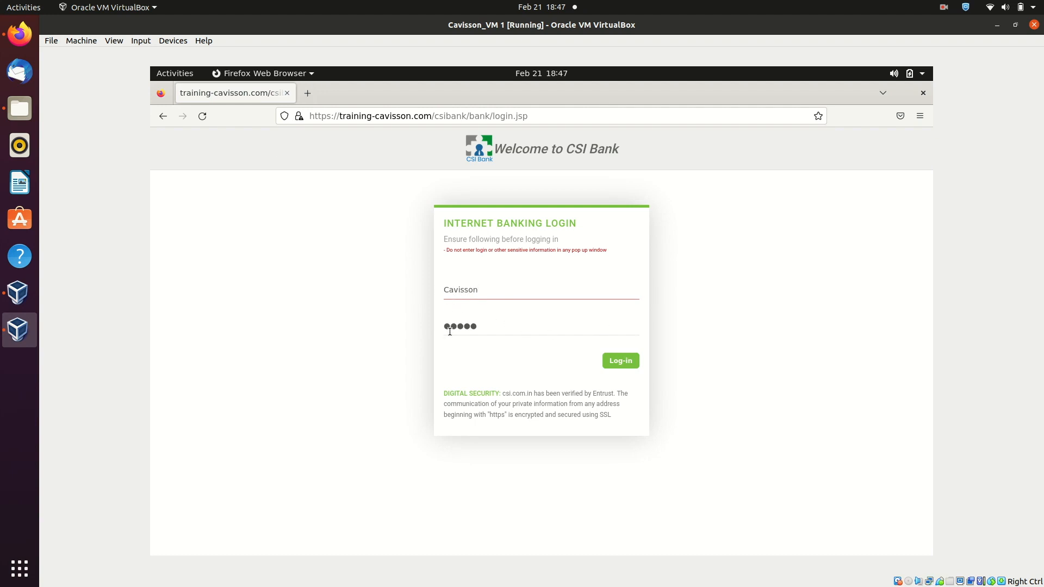
click(622, 361)
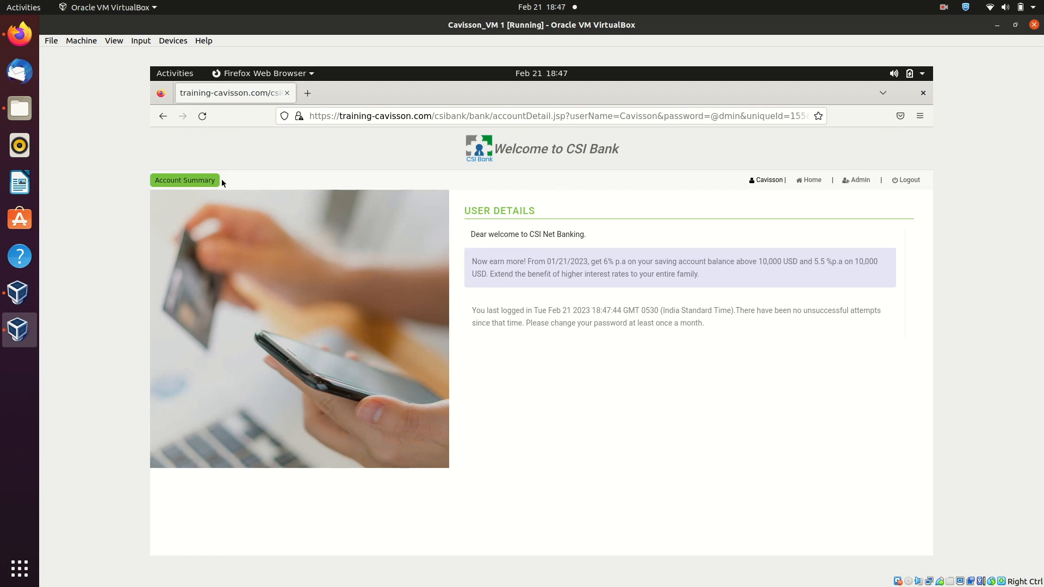
Step: View the Deposit account's activity from the account summary, and log out of CSI Bank
click(198, 184)
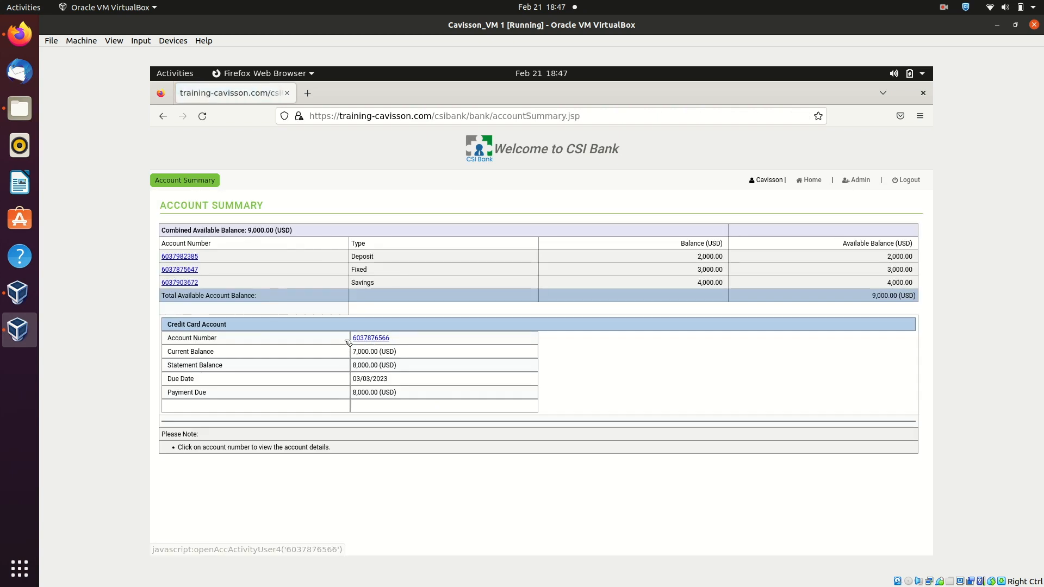
click(186, 258)
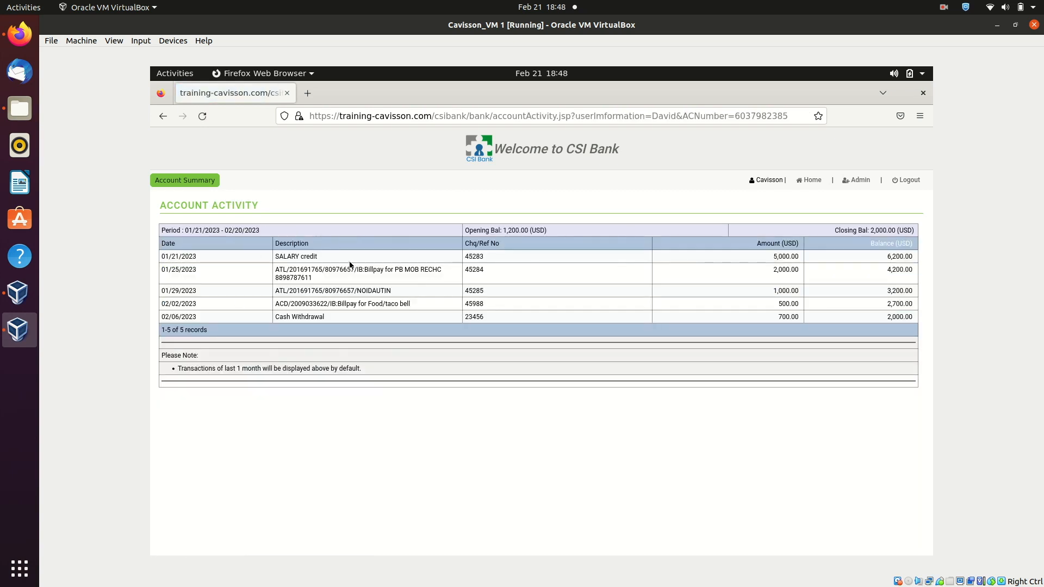
click(907, 180)
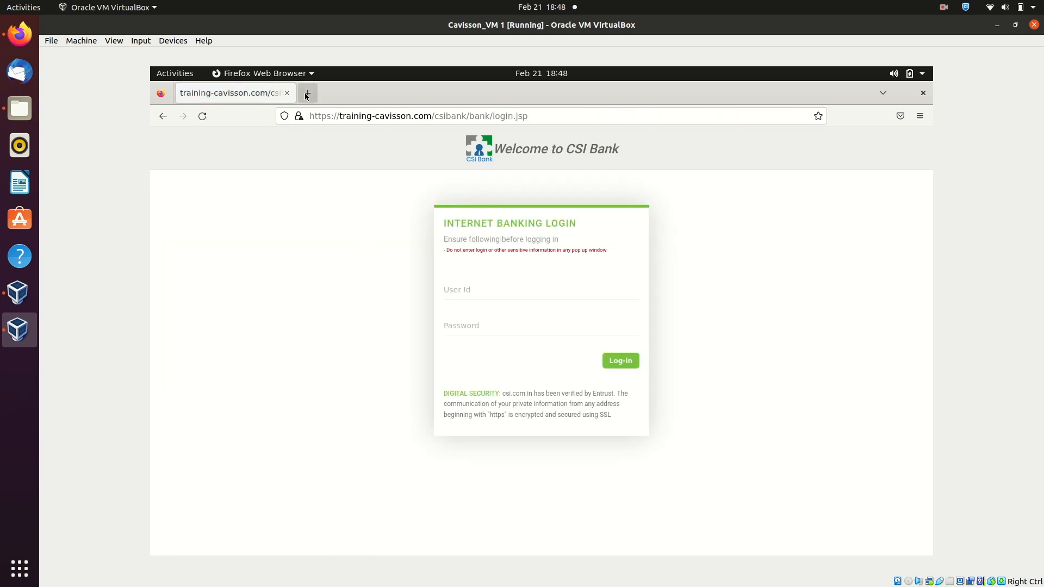
Step: Load the Cavisson Netdiagnostics Enterprise login page, training-cavisson.com/UnifiedDashboard/#/login, in a new browser tab
click(307, 94)
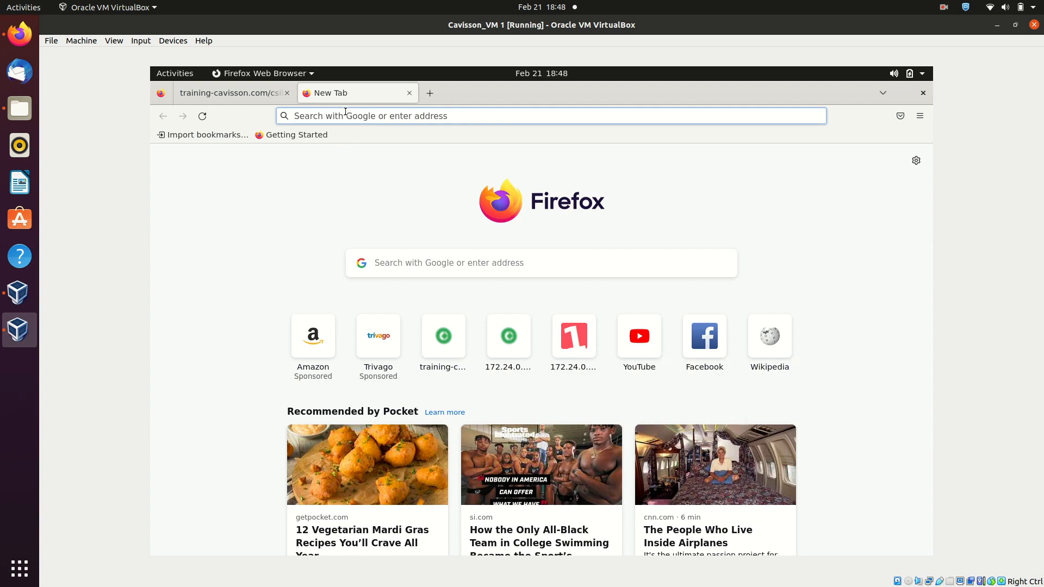
text(https://)
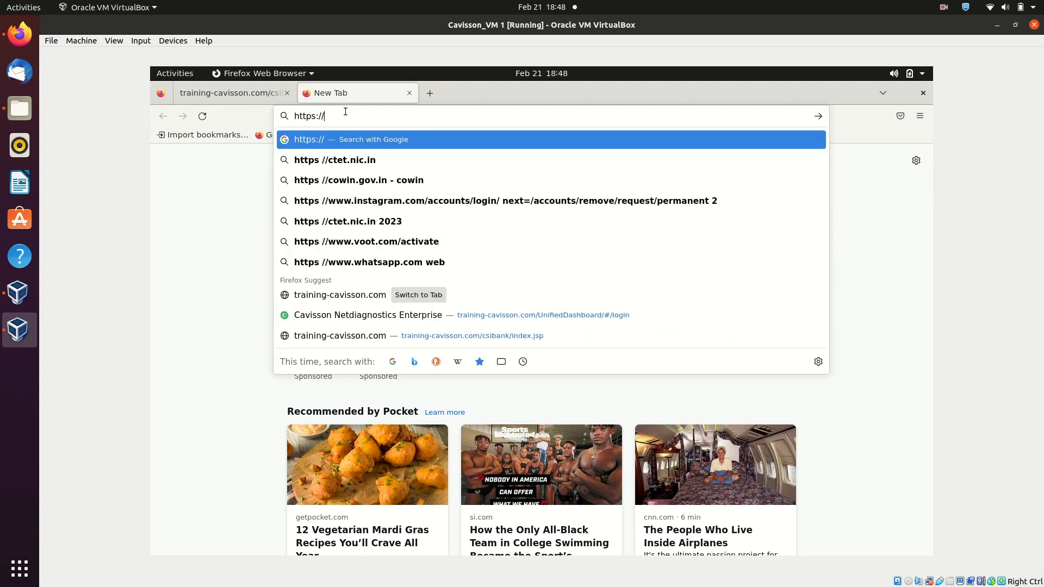
text(training-cavisson.com/)
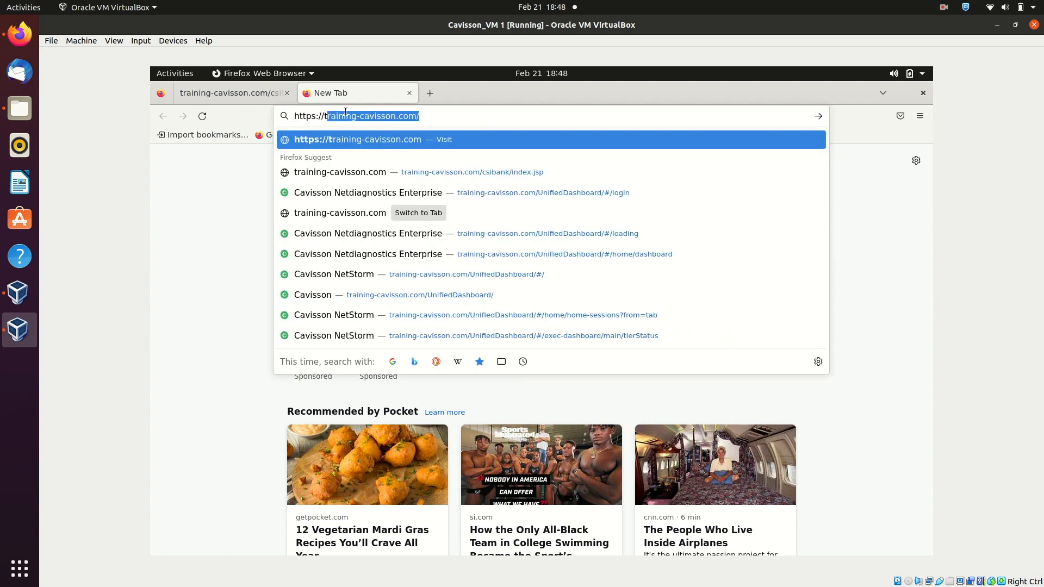
click(467, 192)
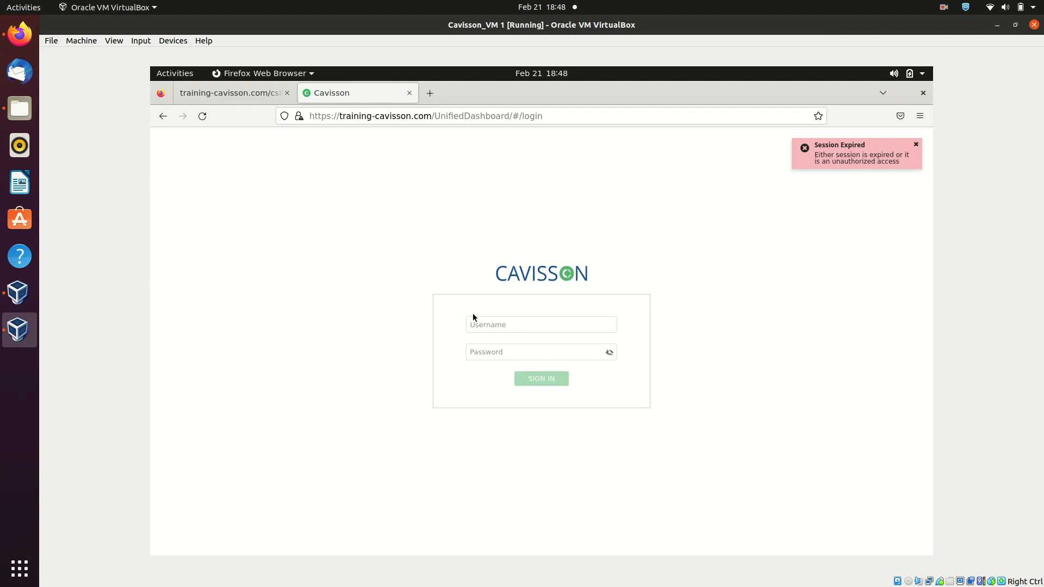
Step: Sign in to the Cavisson dashboard with the saved username cavisson and its stored password
click(496, 324)
click(518, 345)
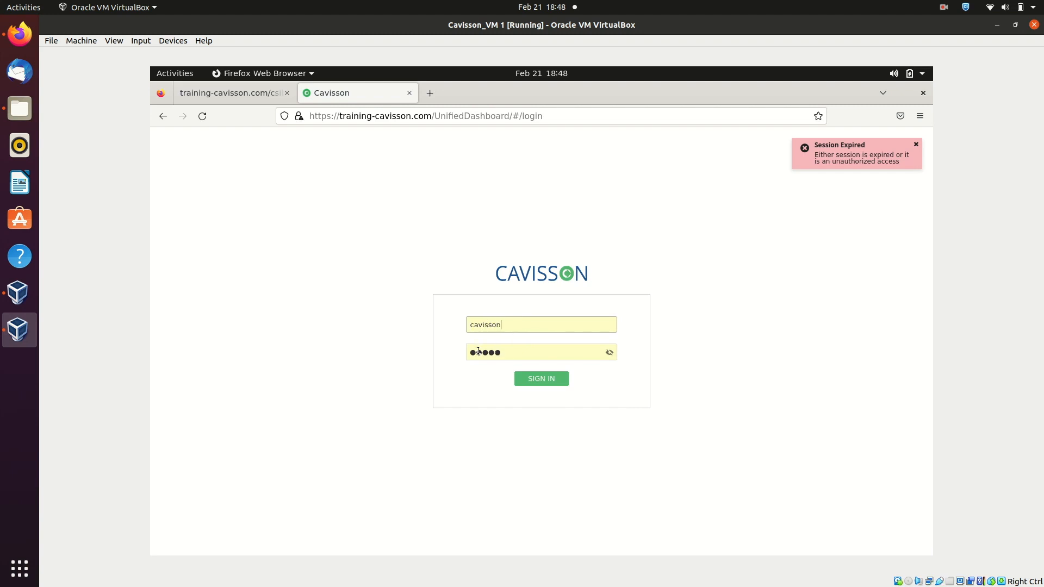
click(533, 354)
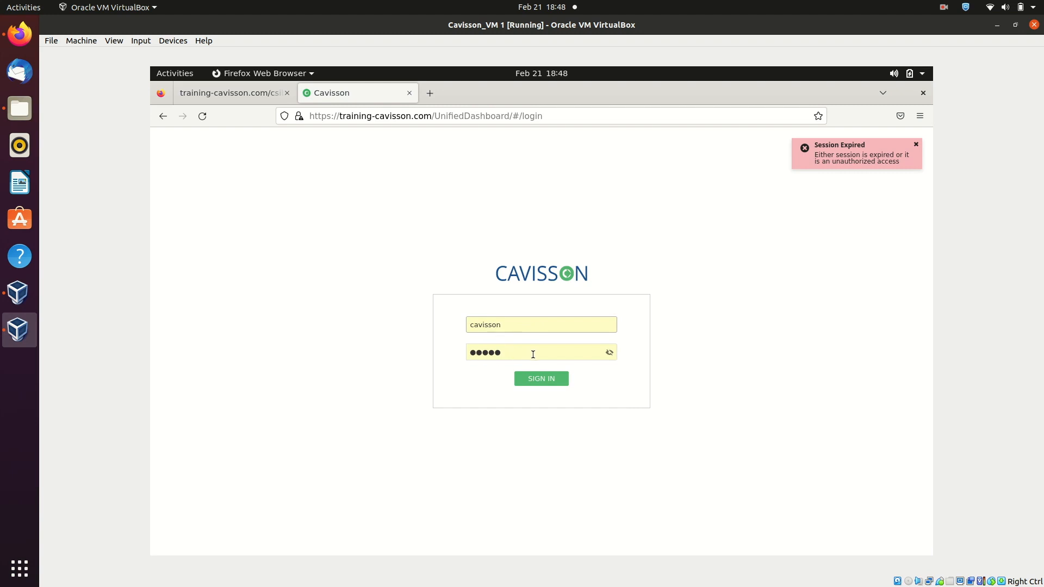
click(546, 379)
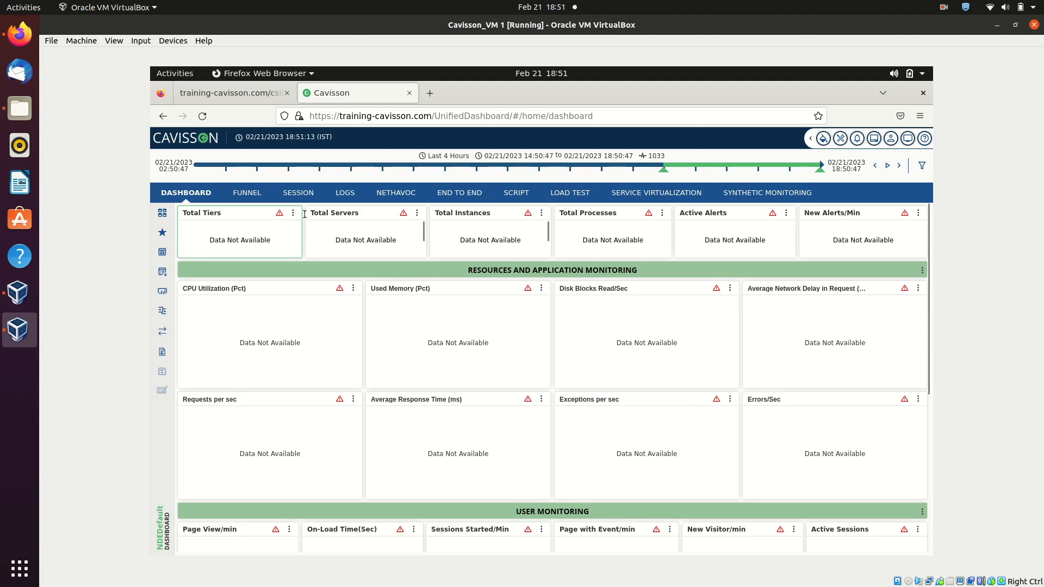
Step: In the Script Recorder, name the new script Trainee_demo and set its type to WebClickAndScript
click(518, 195)
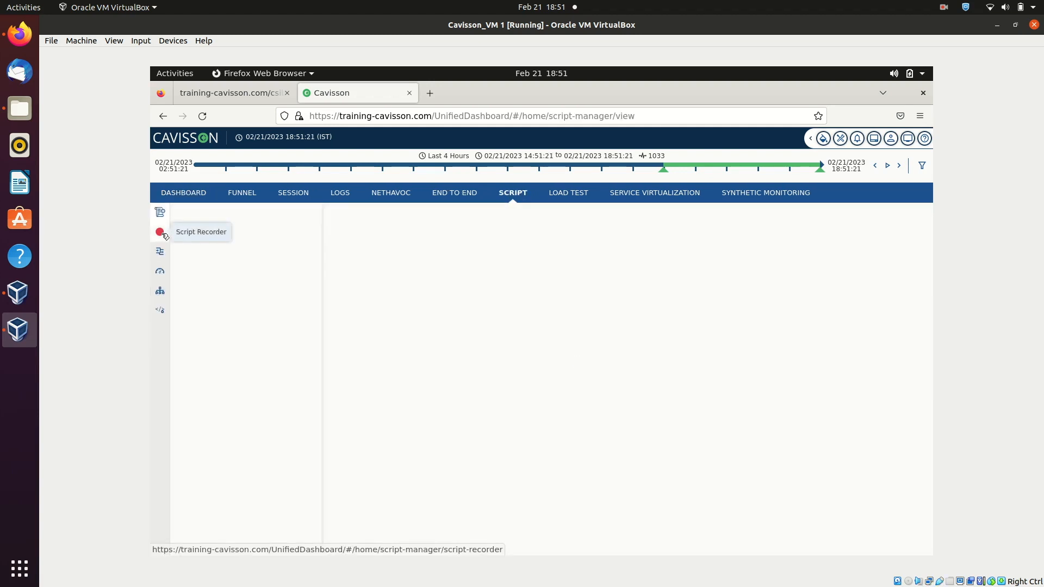
click(161, 234)
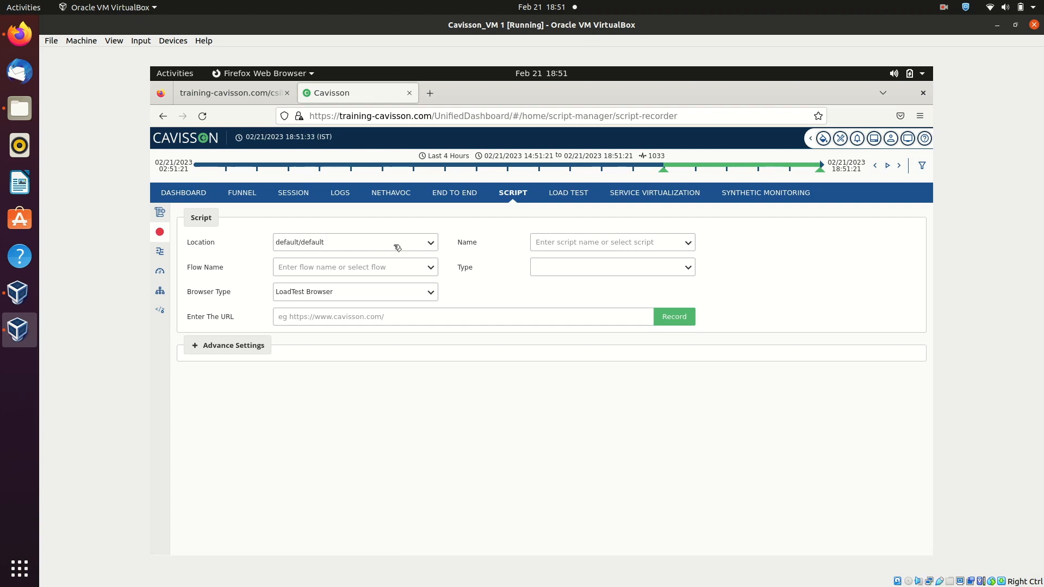
click(553, 239)
text(Trainee_demo)
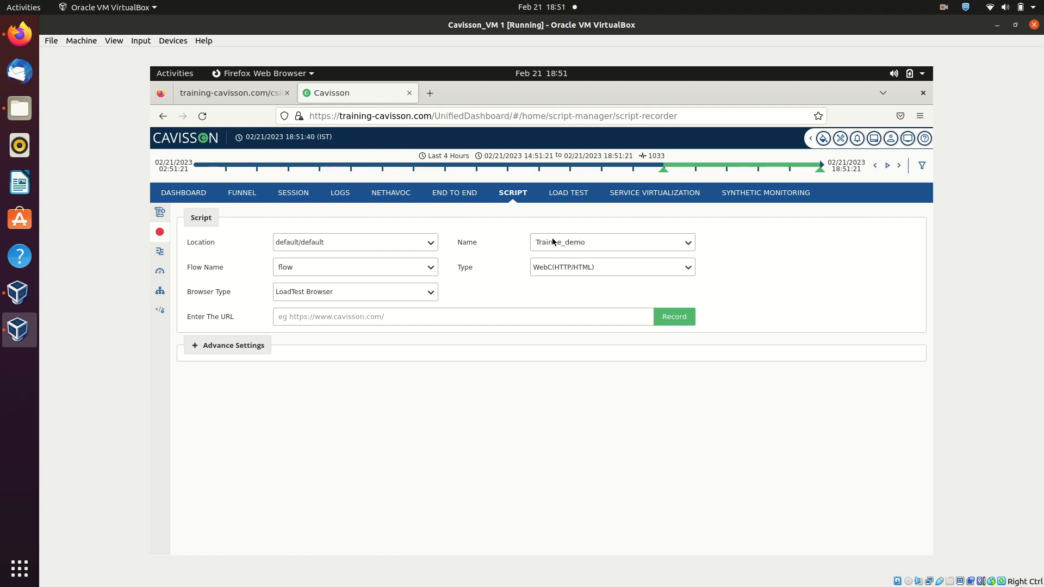
click(583, 270)
click(573, 320)
Step: Copy the CSI Bank login page address into the recorder's URL field and start recording the script
click(231, 93)
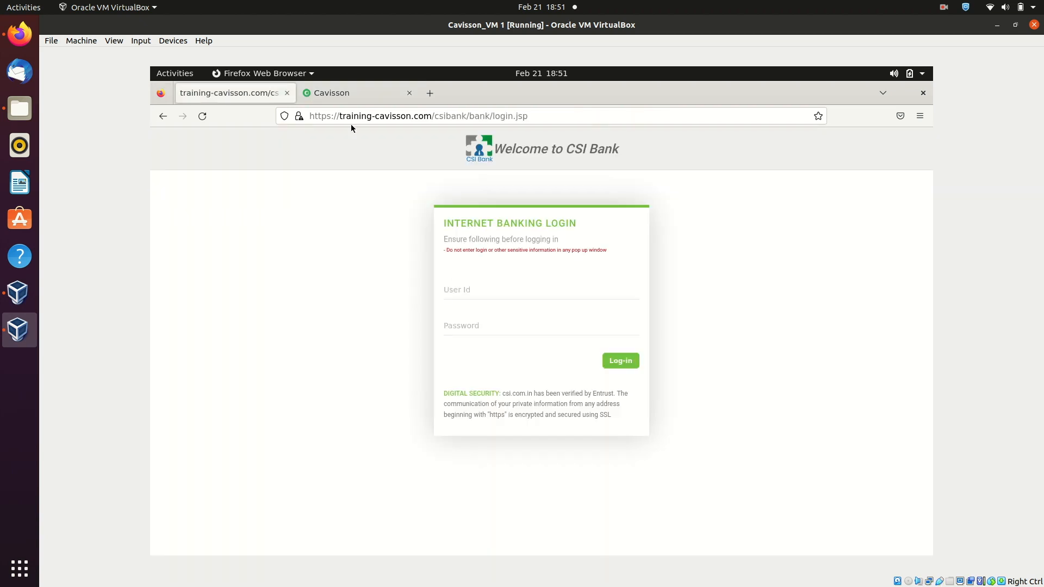
click(577, 112)
key(ctrl+c)
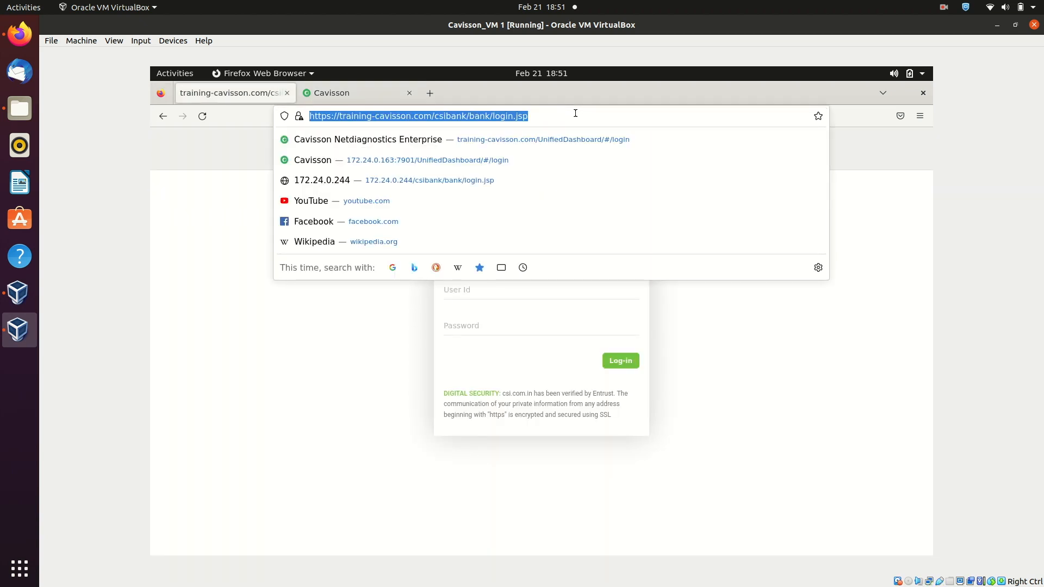
click(383, 92)
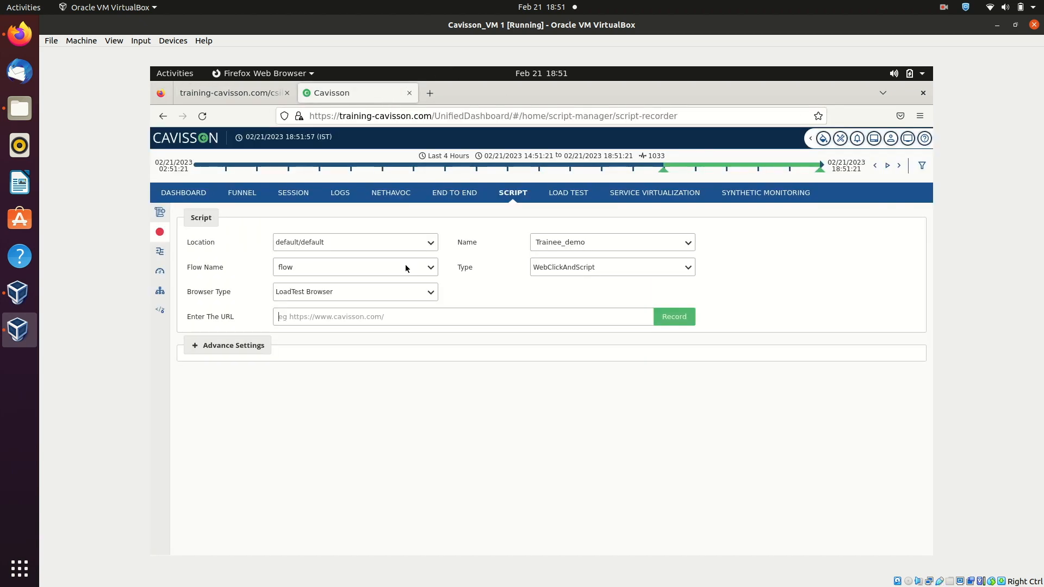
click(411, 315)
key(ctrl+v)
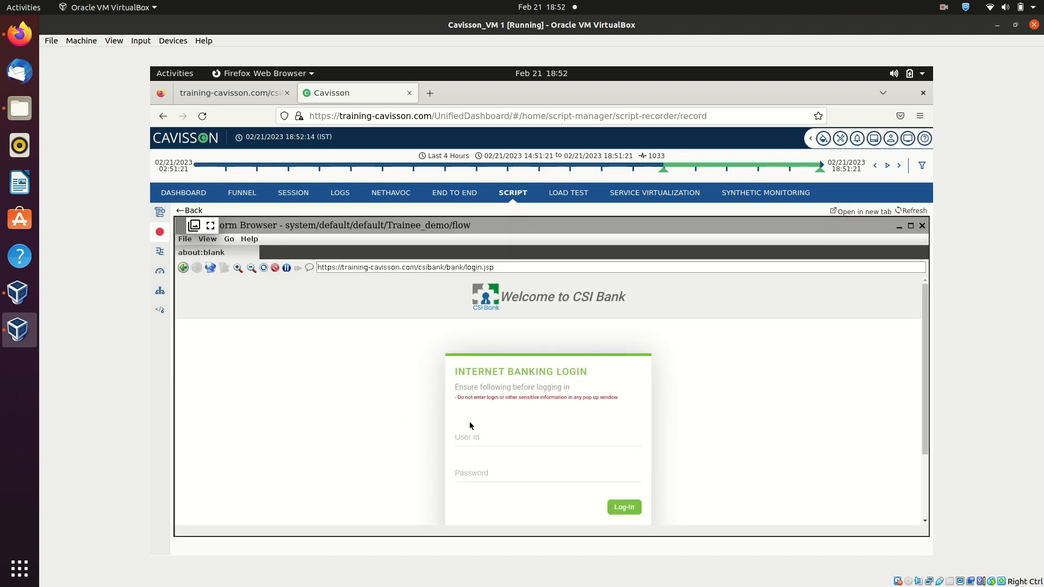
Step: Record a CSI Bank login and logout in the recorder browser, and stop the recording
click(624, 507)
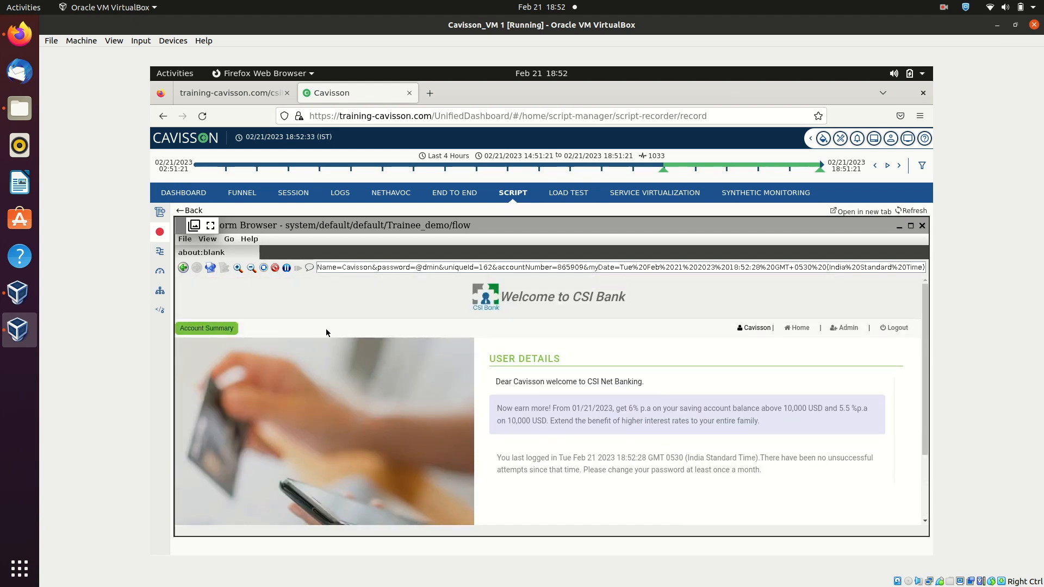
click(896, 329)
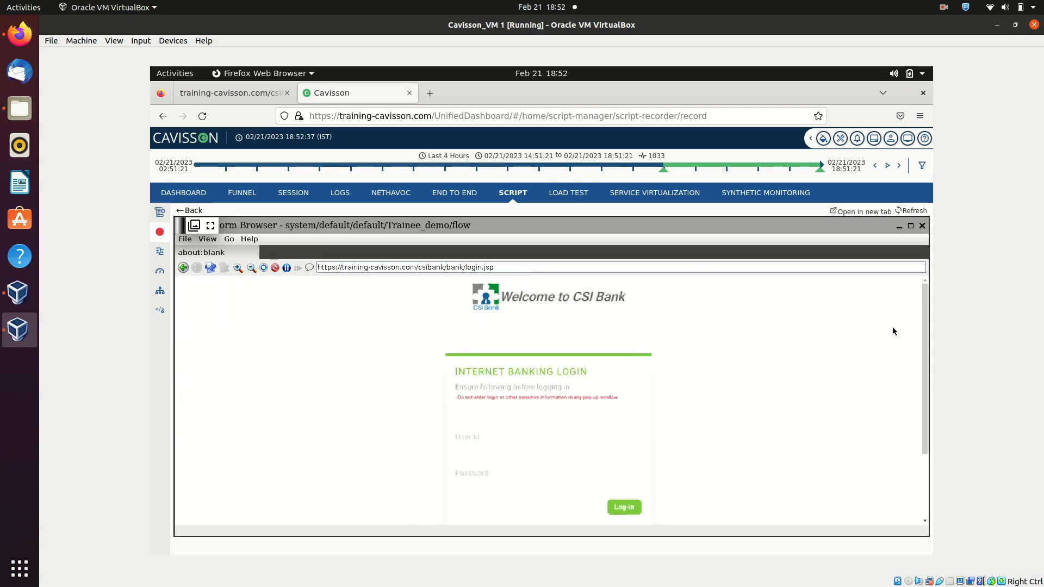
scroll(504, 354, down, 3)
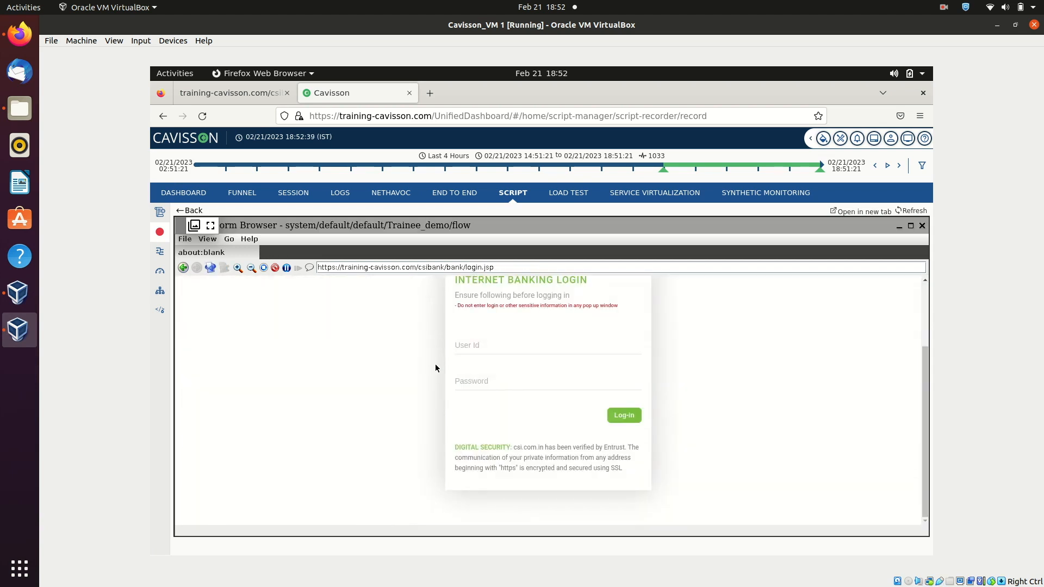
scroll(435, 364, up, 3)
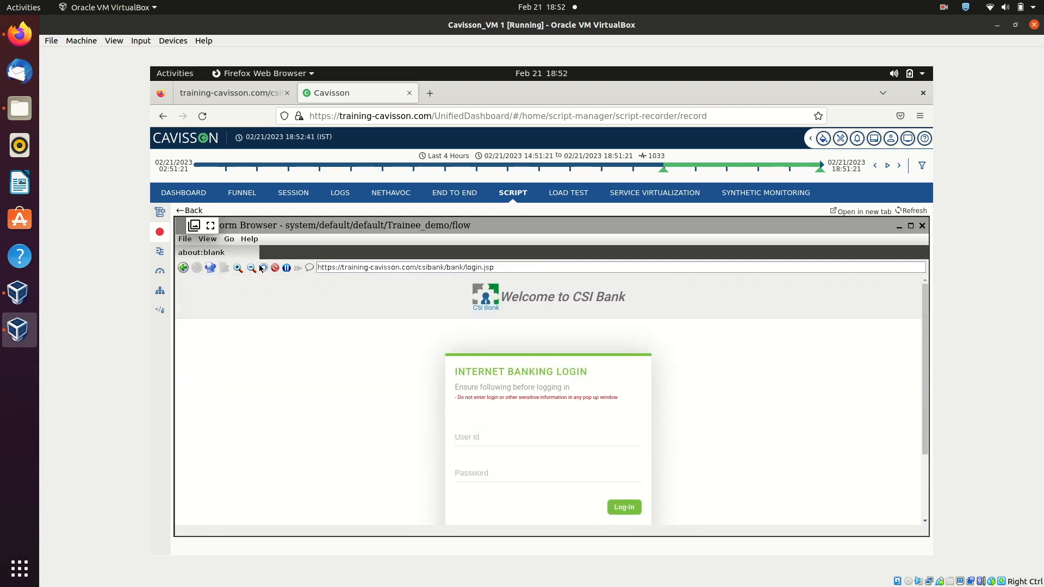
click(265, 268)
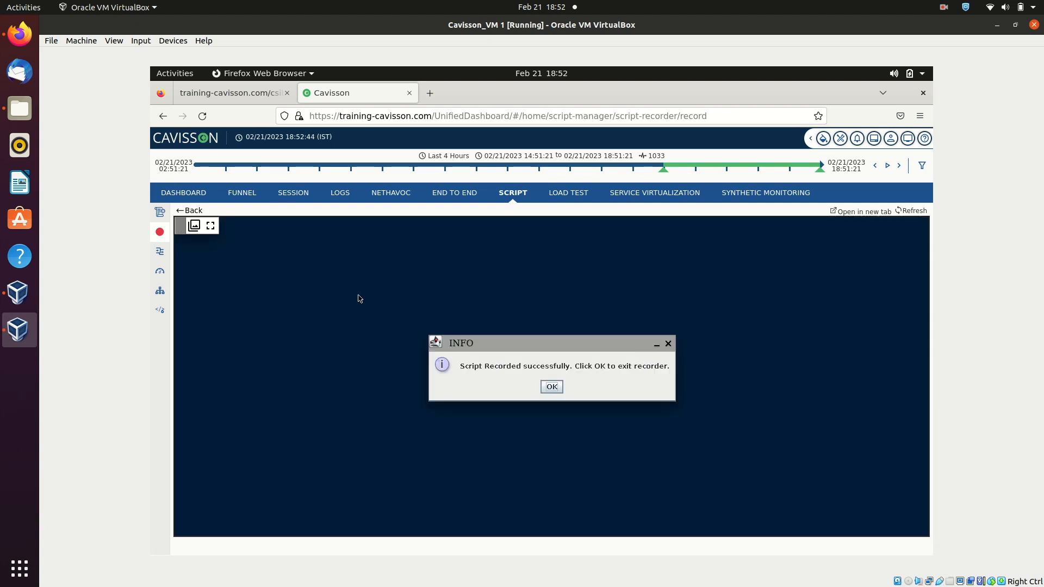
Step: Exit the script recorder and open the Script Manager to check the recorded Trainee_demo script
click(551, 387)
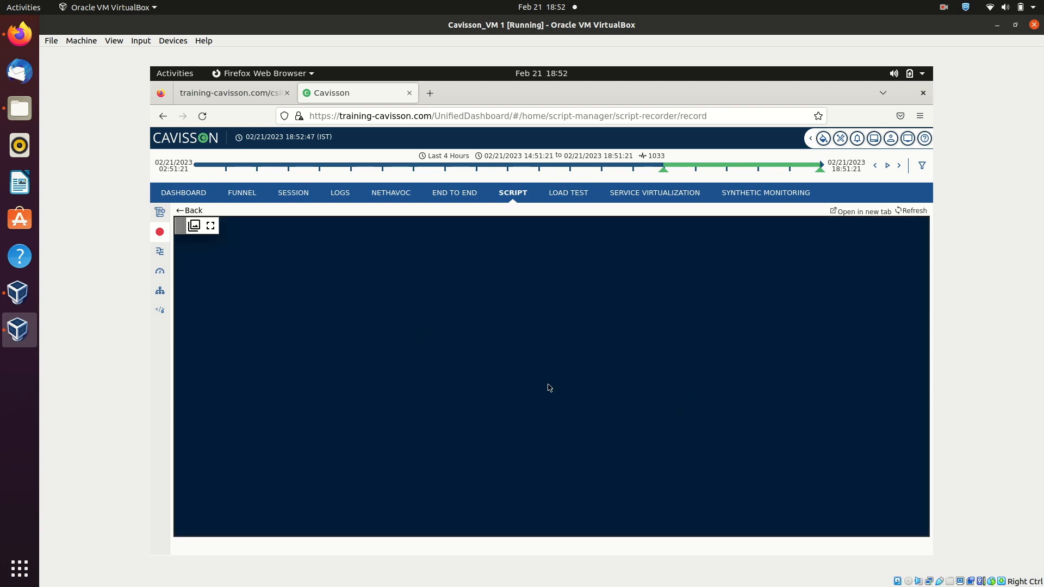
click(169, 234)
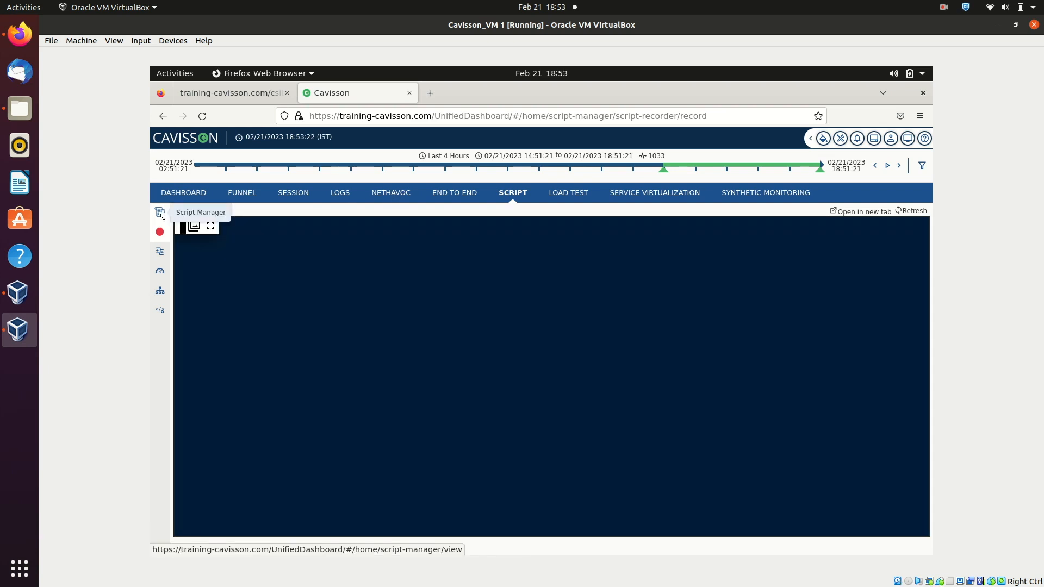
click(161, 213)
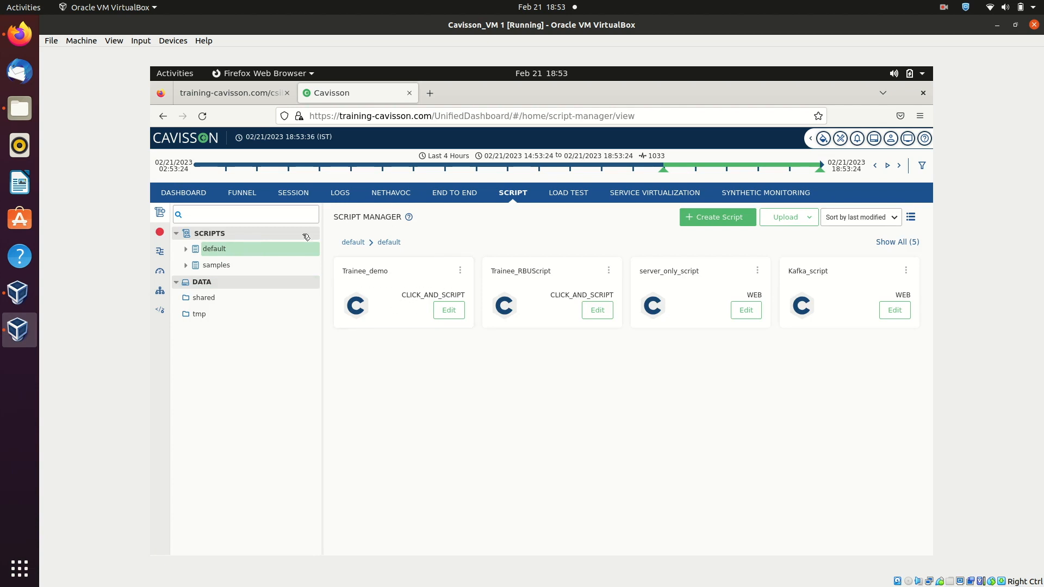
Step: Create a new load test scenario by importing the Cavisson script Trainee_demo into Group_1 with 1 user
click(570, 195)
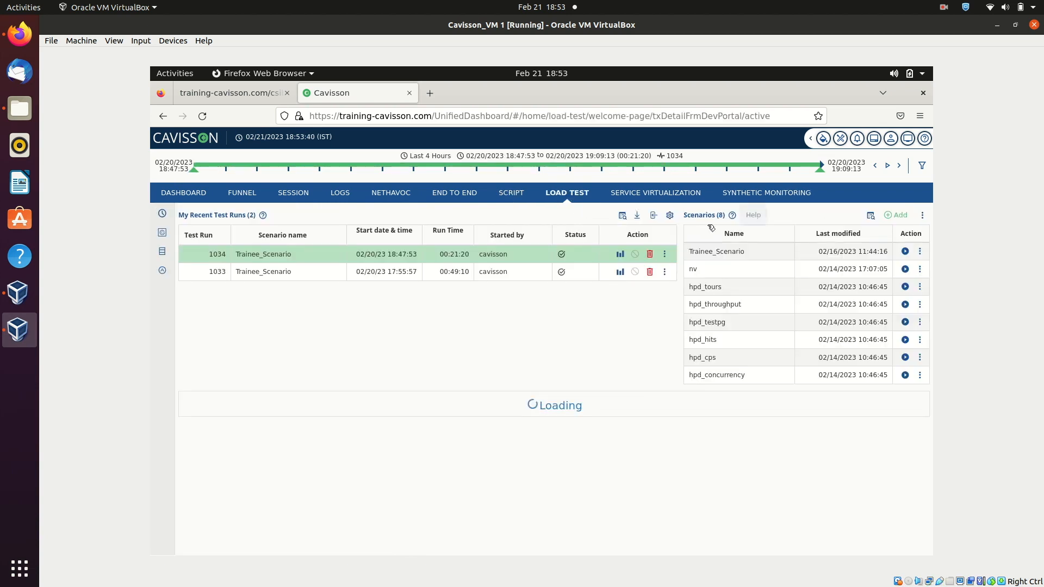
click(891, 216)
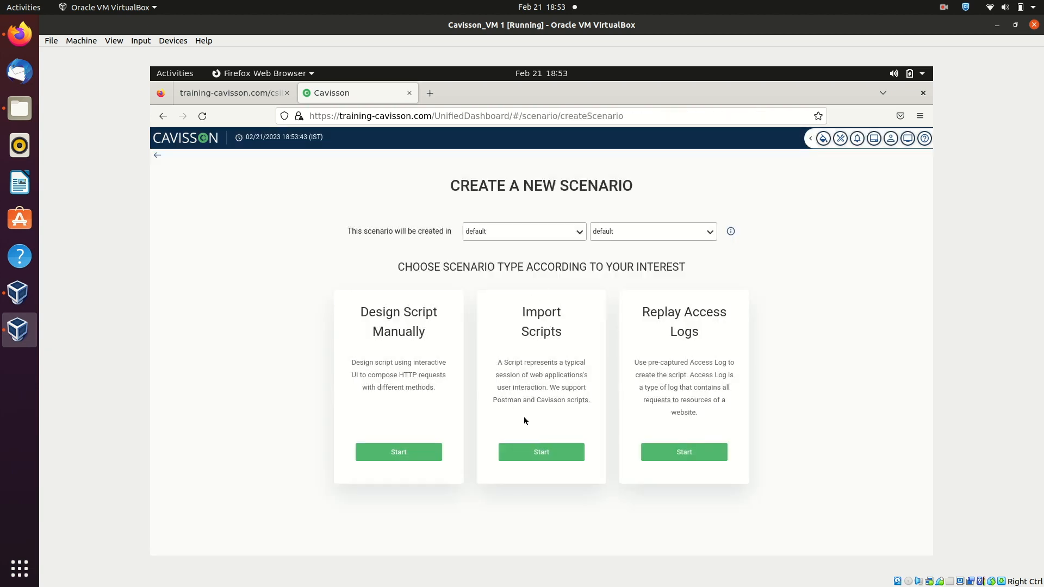
click(552, 455)
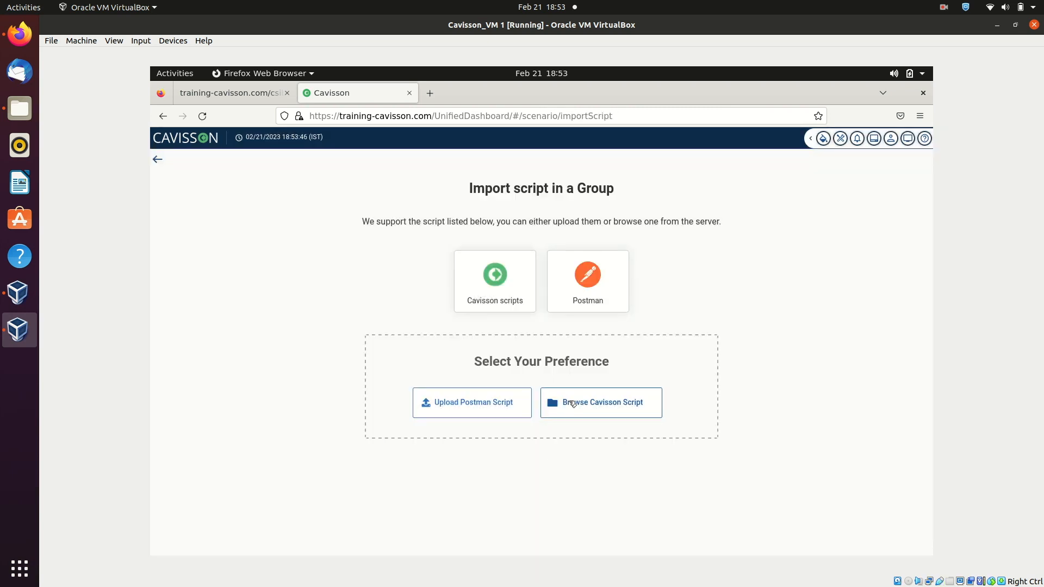
click(570, 403)
click(557, 316)
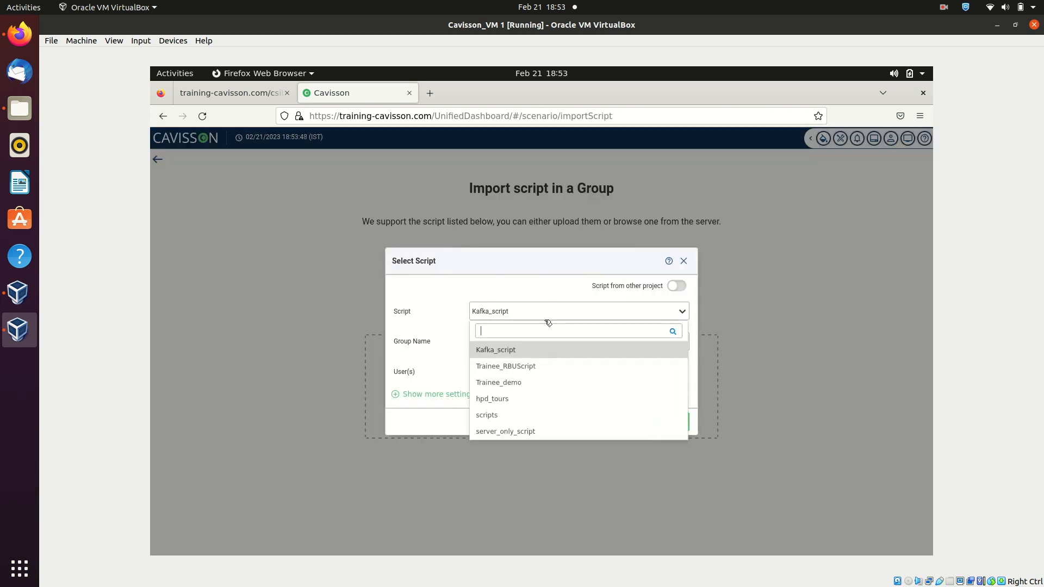
click(521, 383)
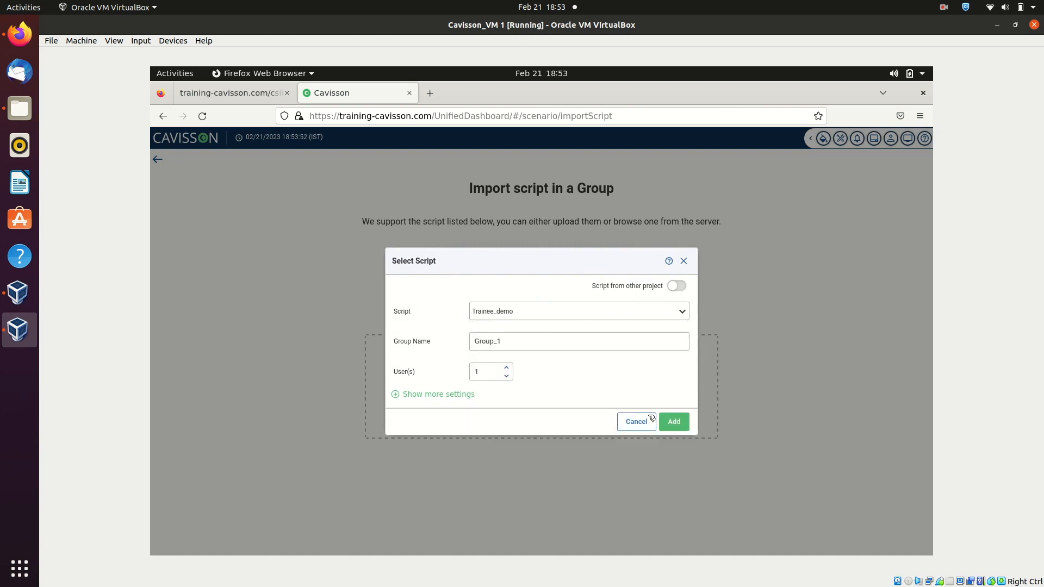
click(674, 422)
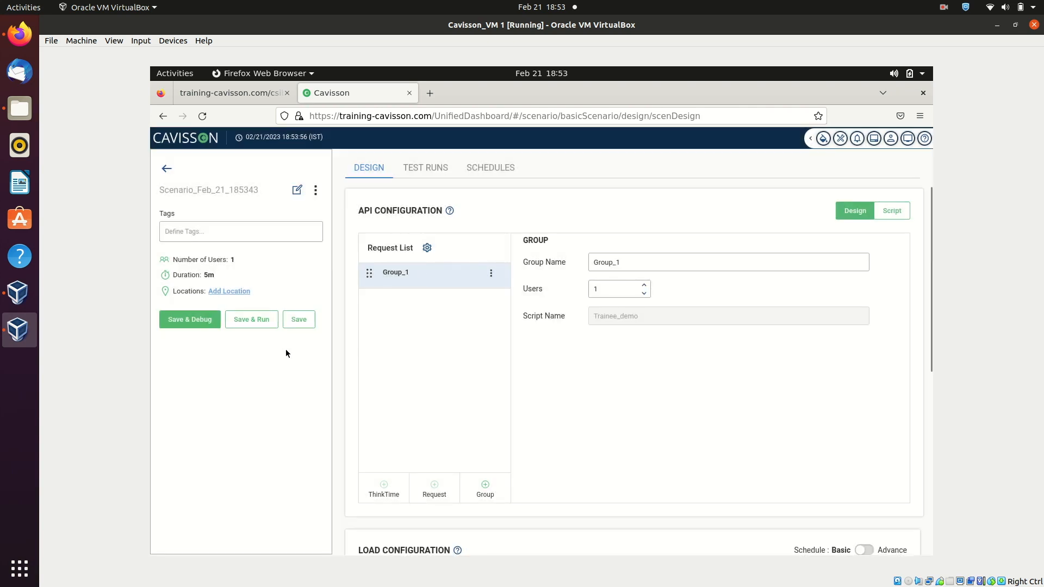
Step: Enable the NetDiagnostics data collector with profile app_NetD in the scenario's additional settings and save the change
scroll(586, 366, down, 3)
scroll(585, 365, up, 1)
scroll(585, 366, down, 4)
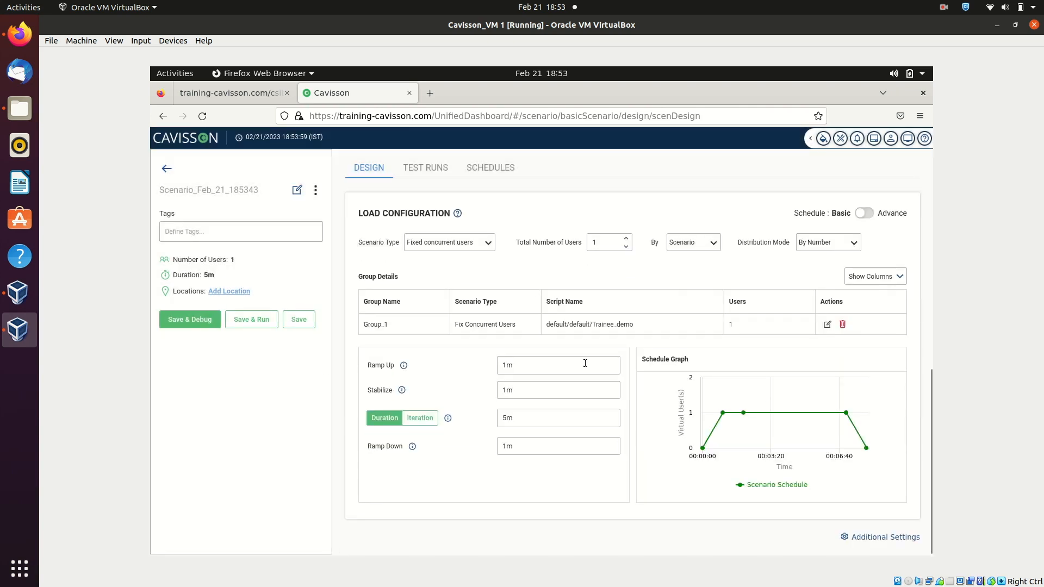
click(879, 536)
scroll(213, 361, down, 2)
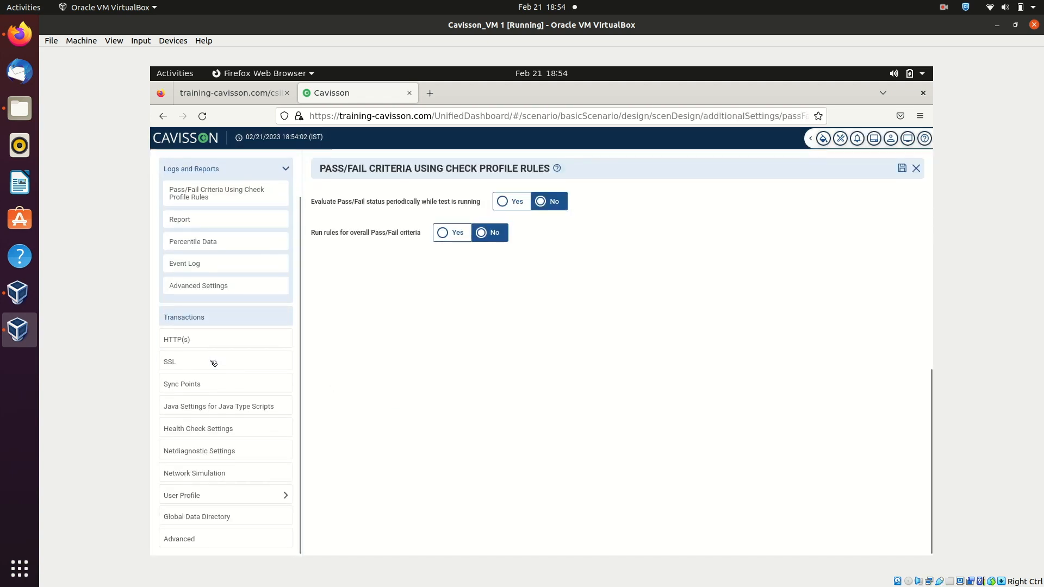
click(207, 448)
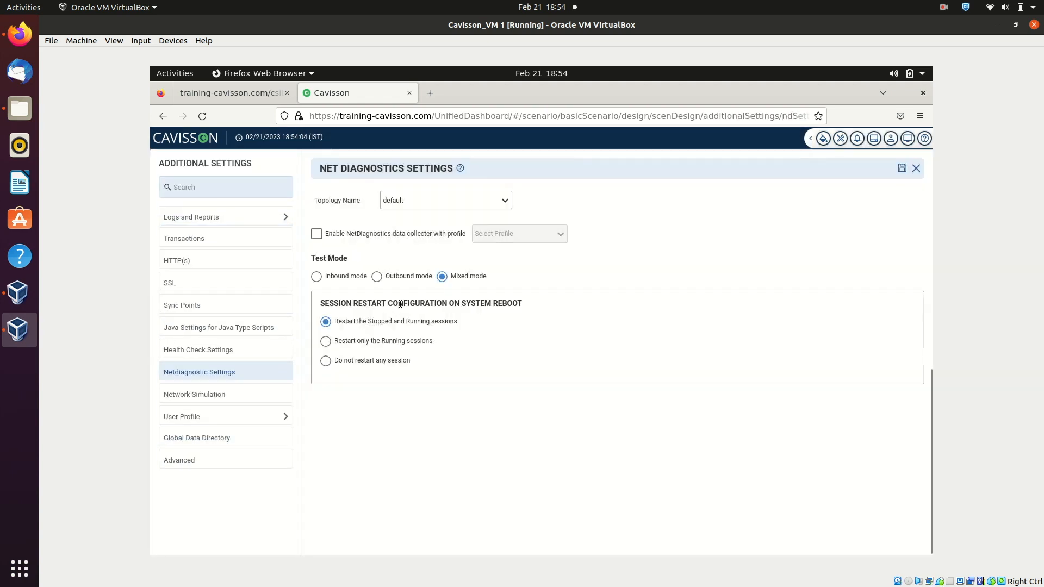
click(316, 234)
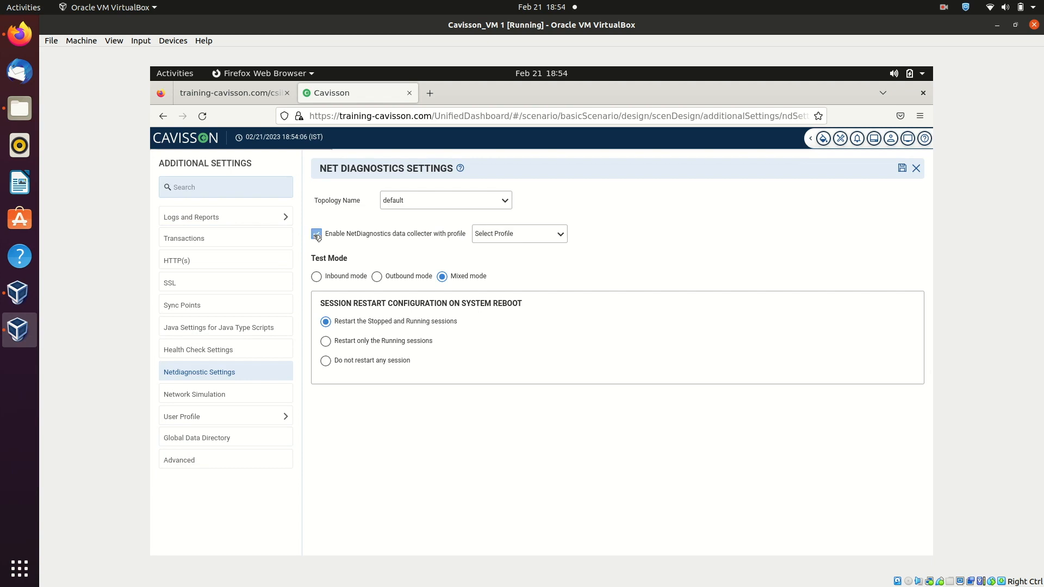
click(502, 235)
click(496, 269)
click(902, 169)
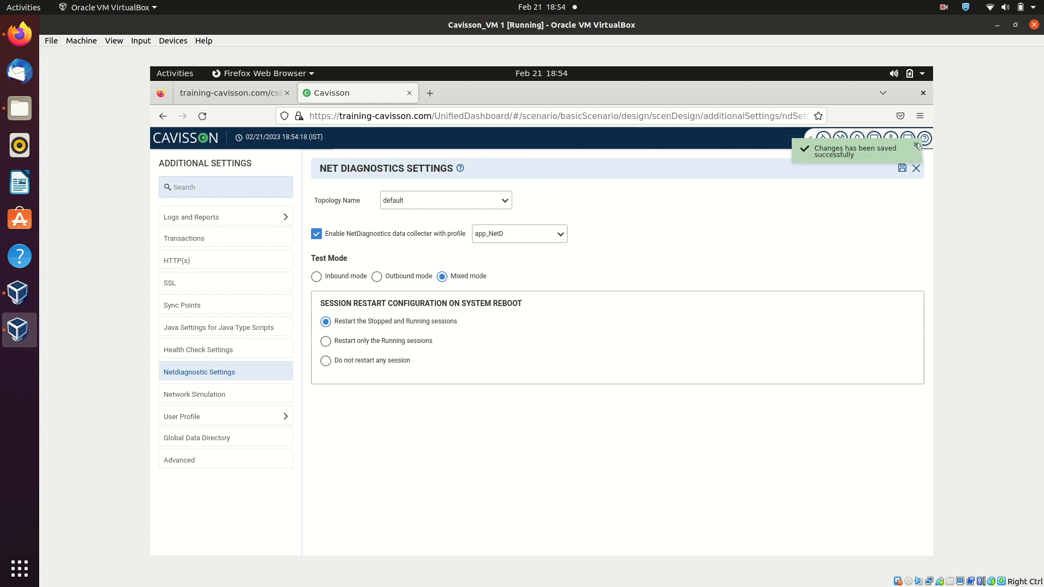
click(916, 169)
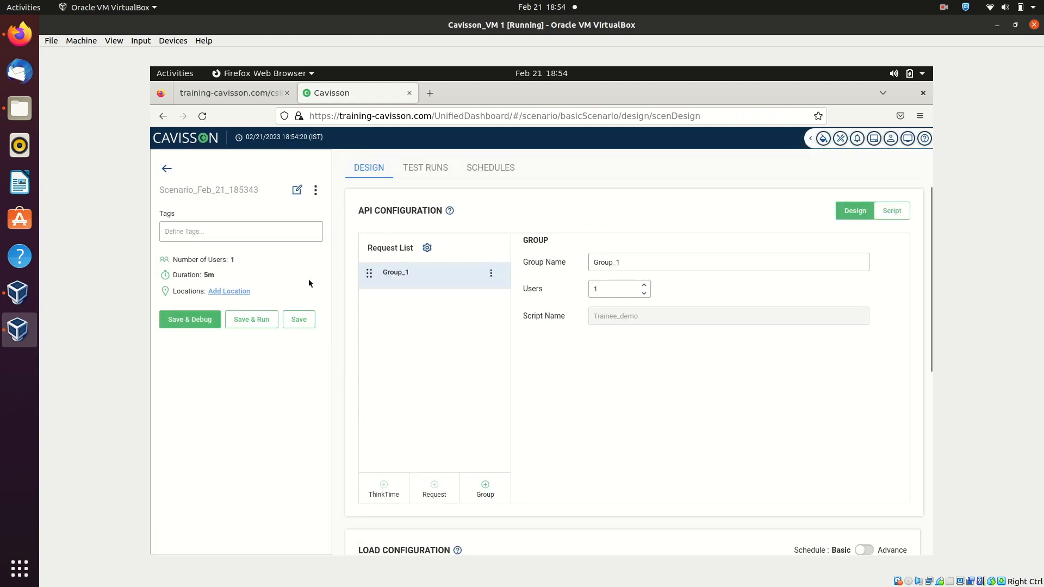
Step: Set Group_1 to run its virtual user as a real browser user in the RBU group settings and save
click(425, 248)
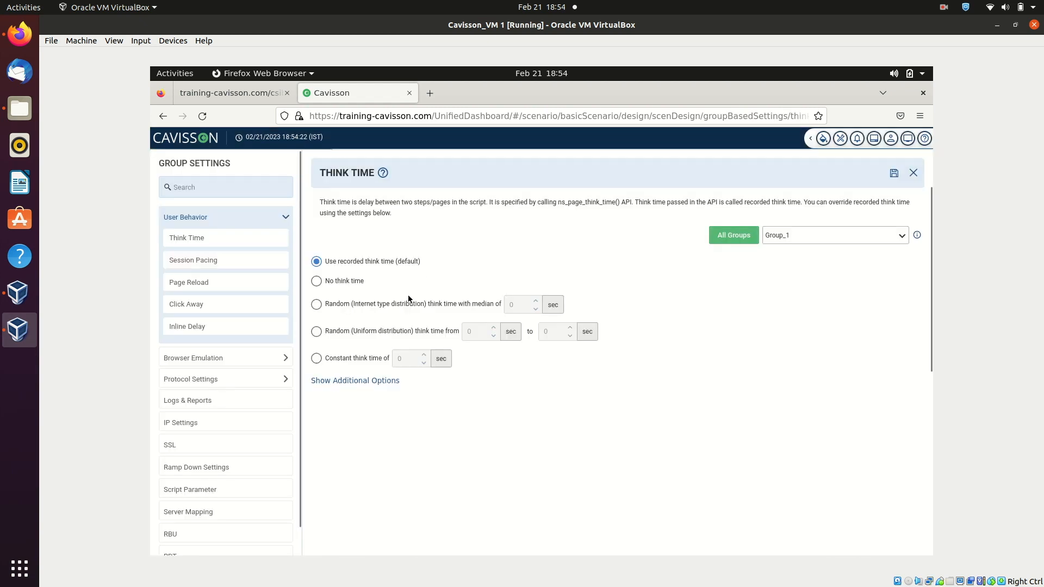
click(196, 496)
click(317, 279)
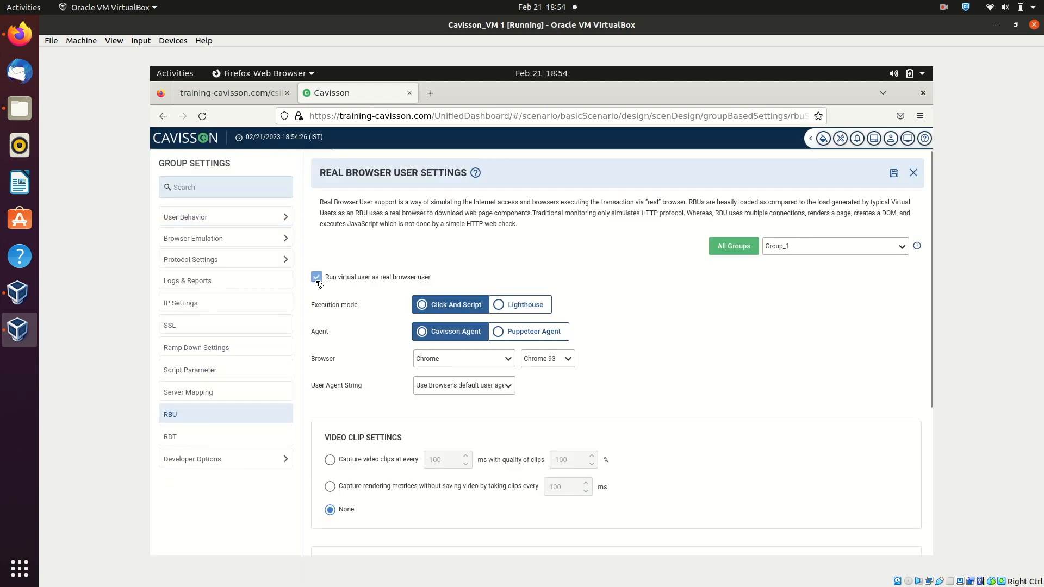
scroll(571, 412, down, 5)
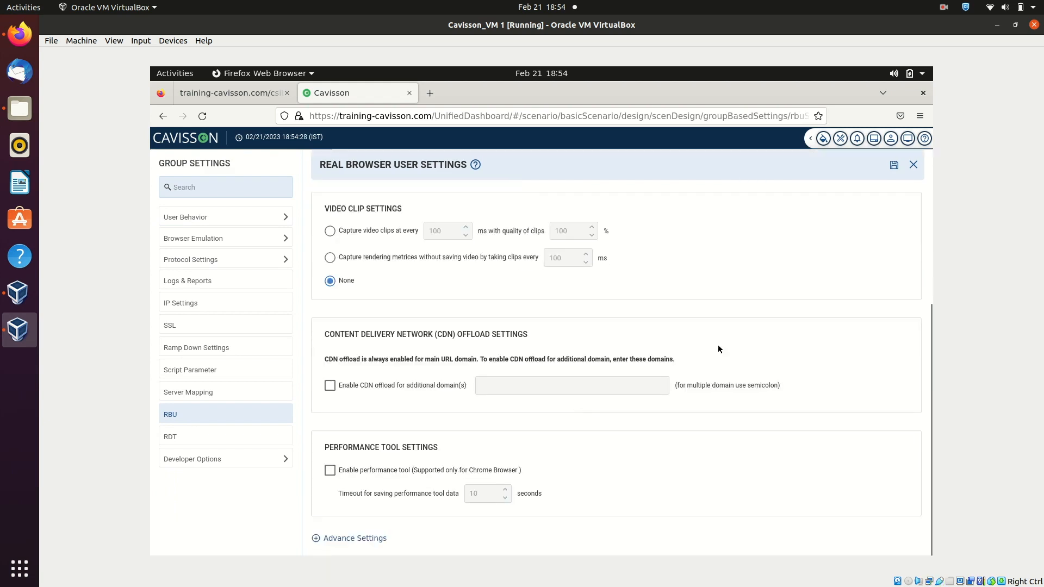
click(894, 164)
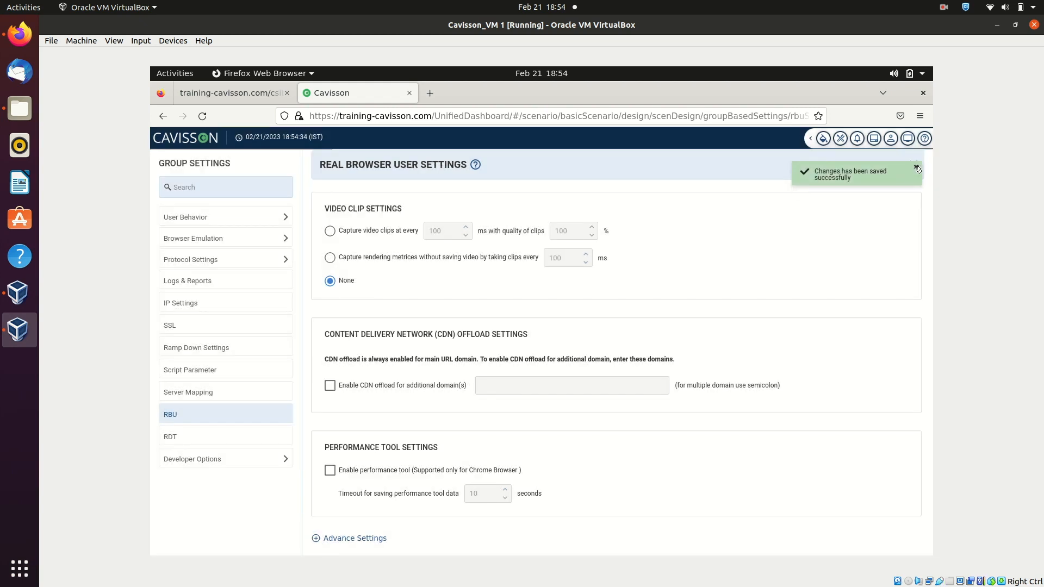
click(917, 169)
click(911, 161)
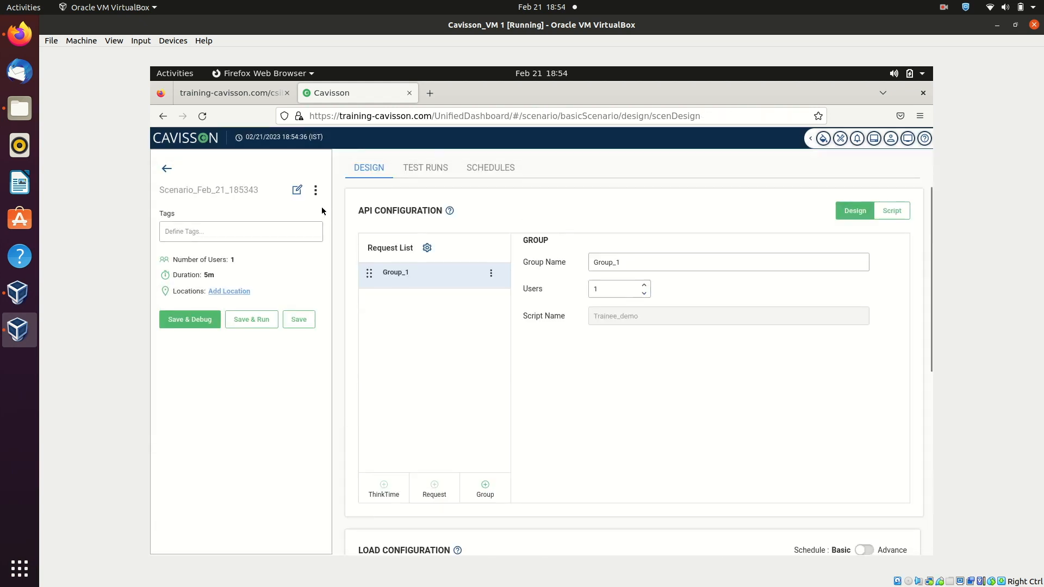
Step: Return to the load test overview and run Trainee_Scenario
click(206, 139)
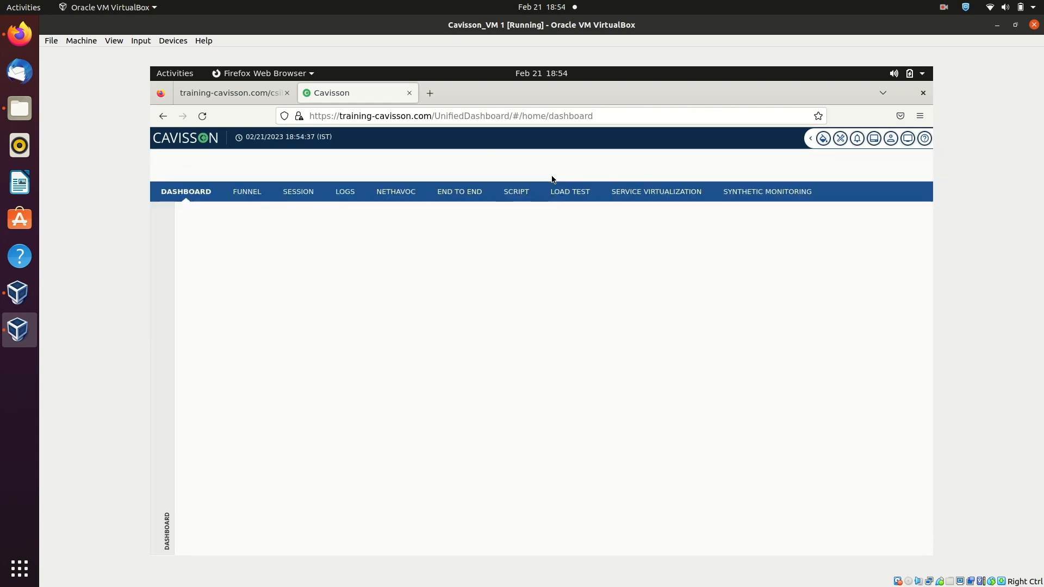
click(557, 194)
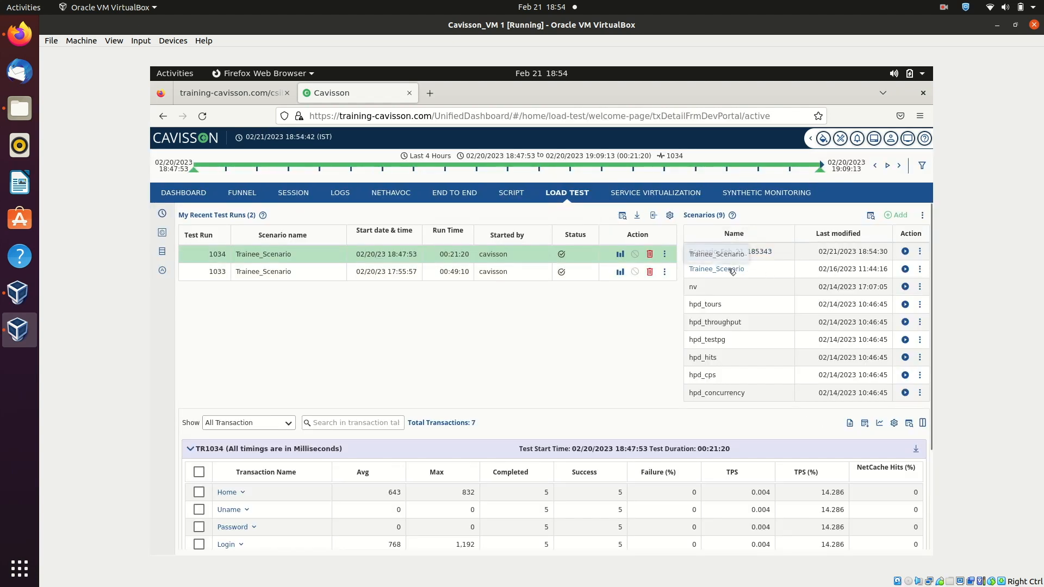
click(905, 270)
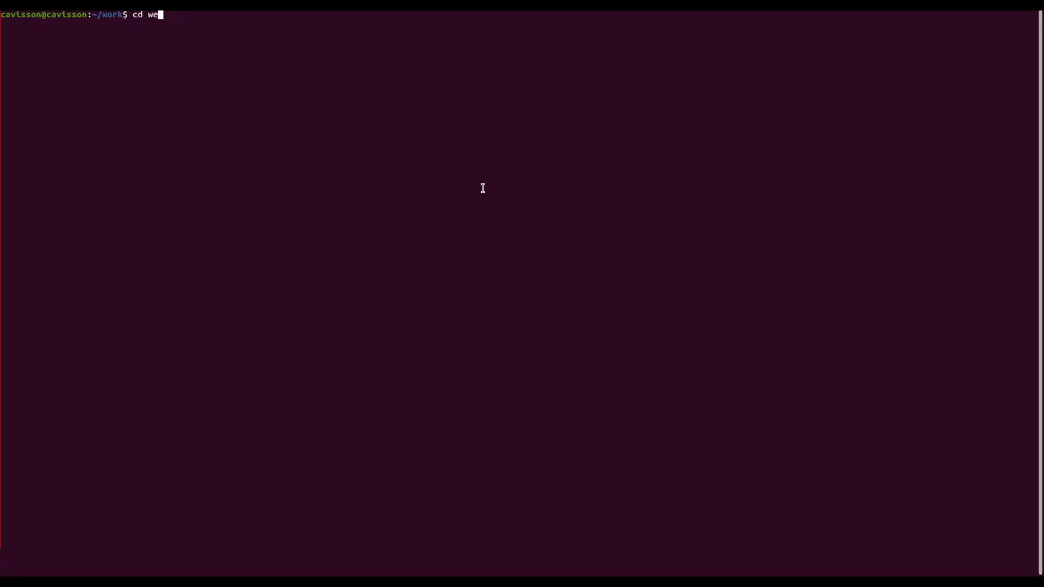
Step: In the terminal, change to the webapps/sys directory, list its files, and open config.ini in vi for editing despite the swap file
key(BackSpace)
key(BackSpace)
key(BackSpace)
key(Tab)
text(s)
key(Tab)
key(Return)
text(ls)
key(Return)
text(vi config.ini)
key(Return)
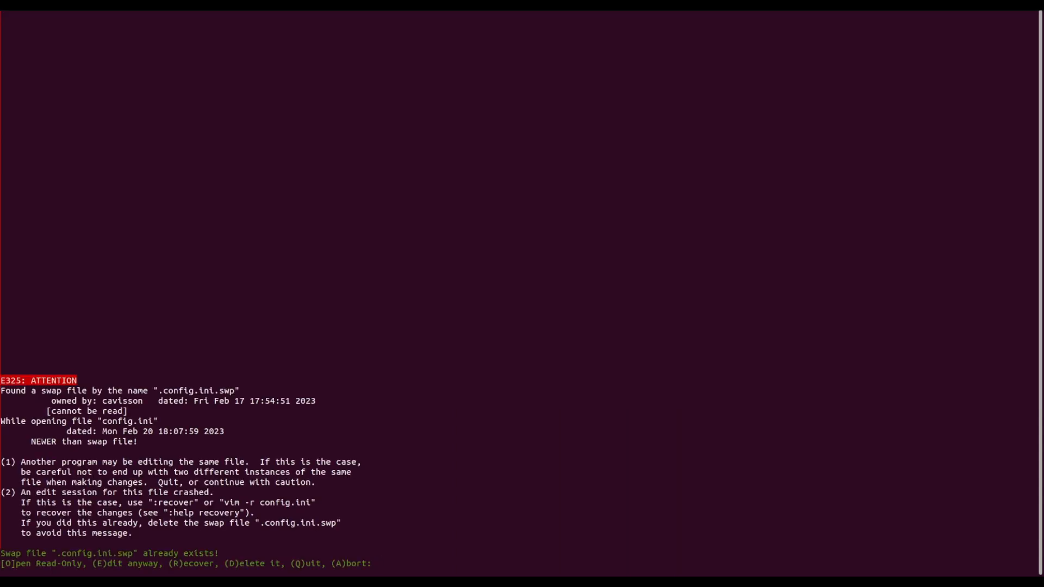
key(e)
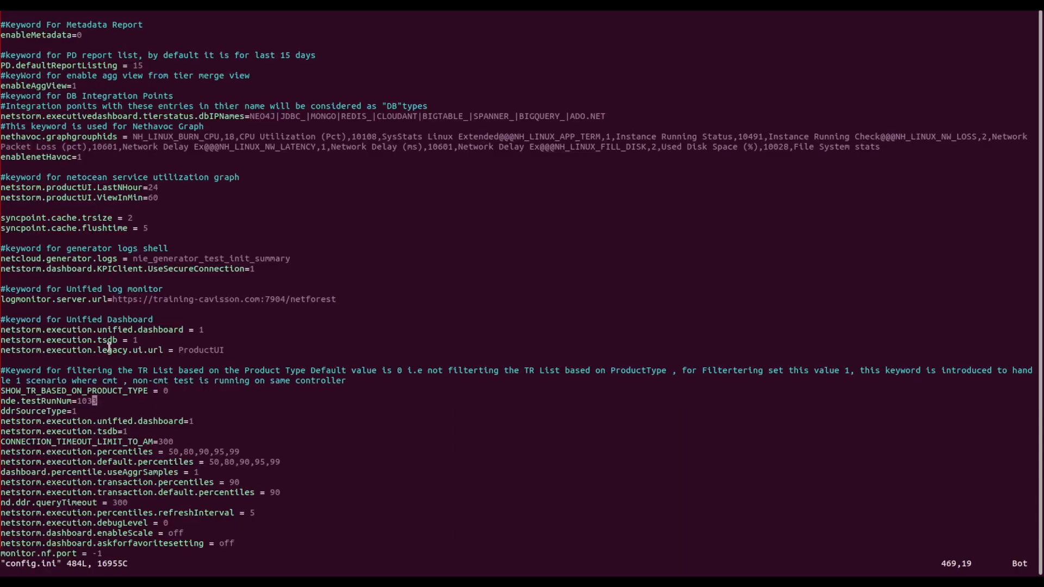
Step: Set nde.testRunNum to 1035 in config.ini, saving the file, and restart Tomcat with /etc/init.d/tomcat restart
key(i)
key(Right)
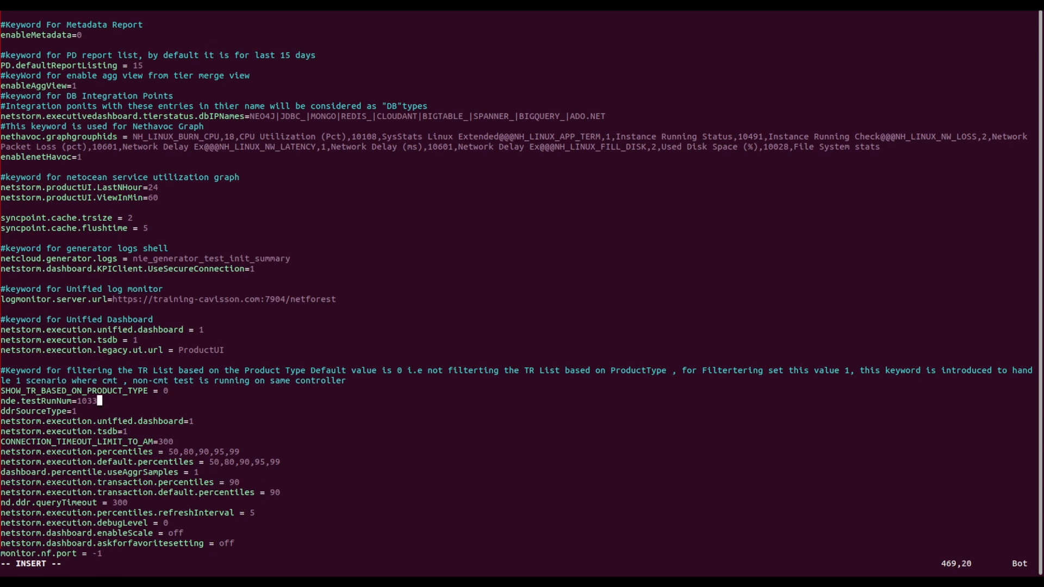
text(5)
key(Escape)
text(:wq!)
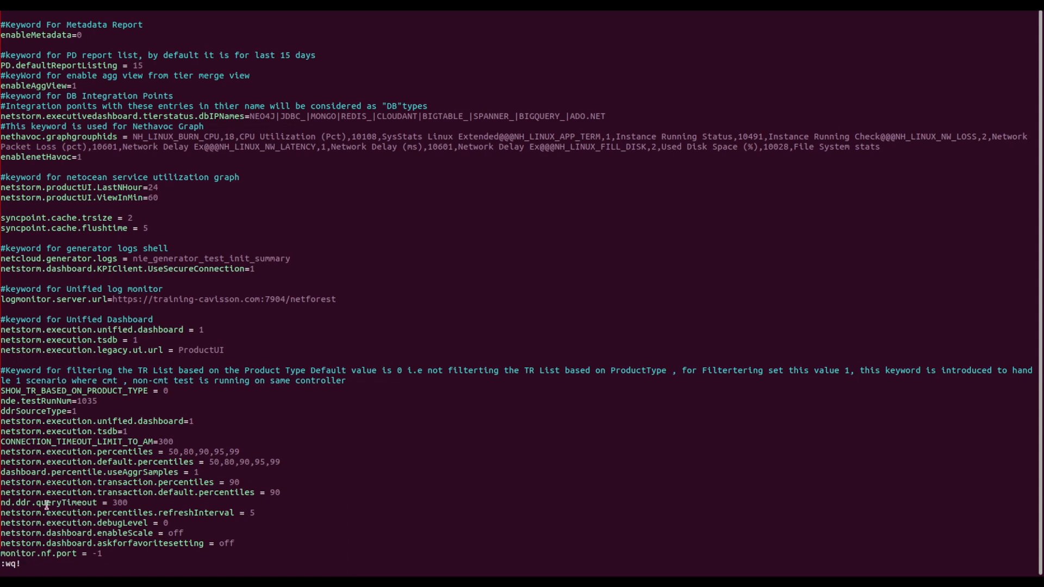
key(Return)
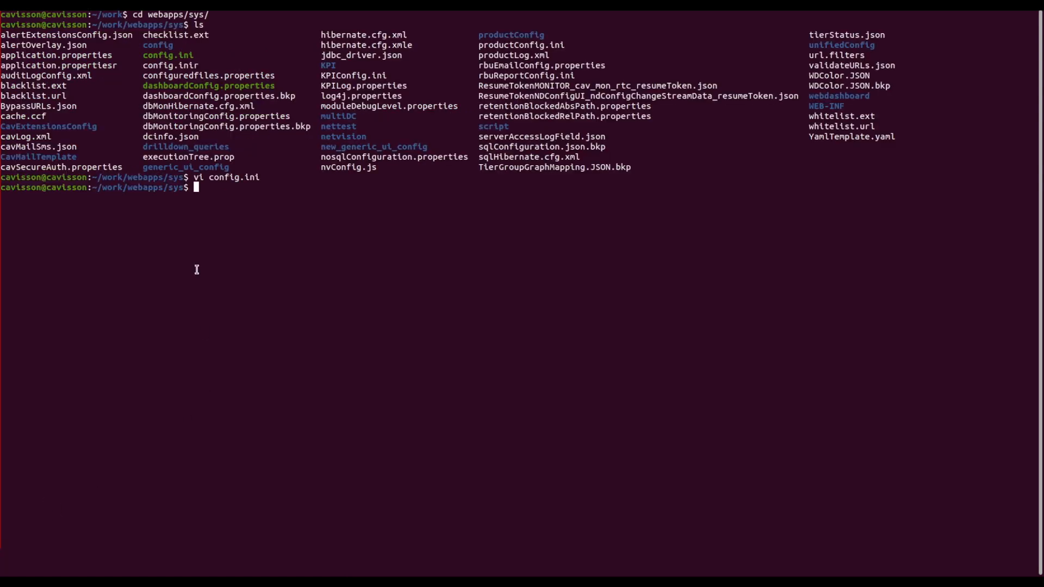
text(/etc/init.d/tomcat restart)
key(Return)
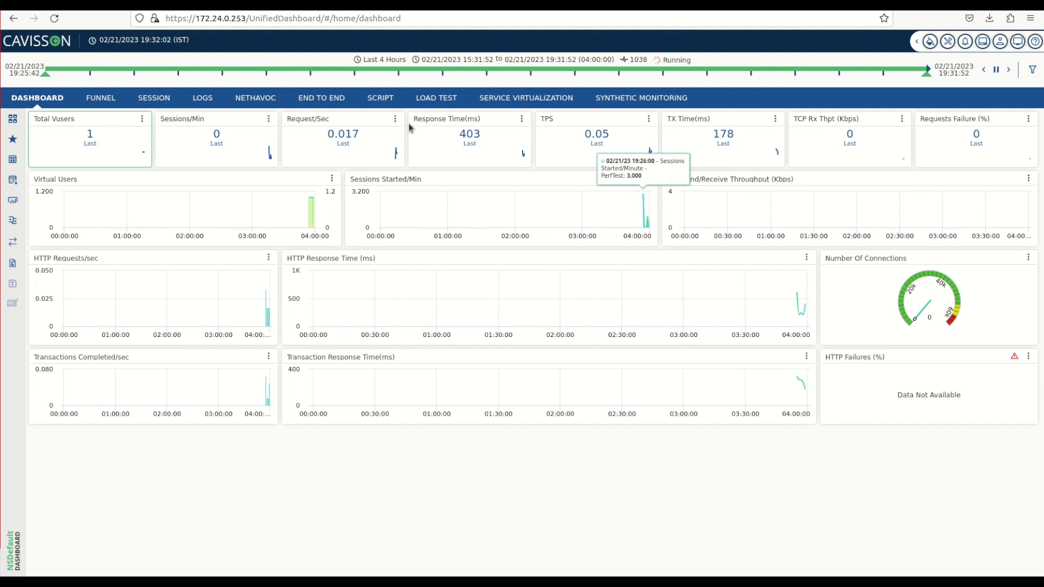
Step: Start a Linux CPU Burst havoc in NetHavoc targeting tier Cavisson, server cavisson, with Specified selection and the Cavisson Agent connection
click(249, 102)
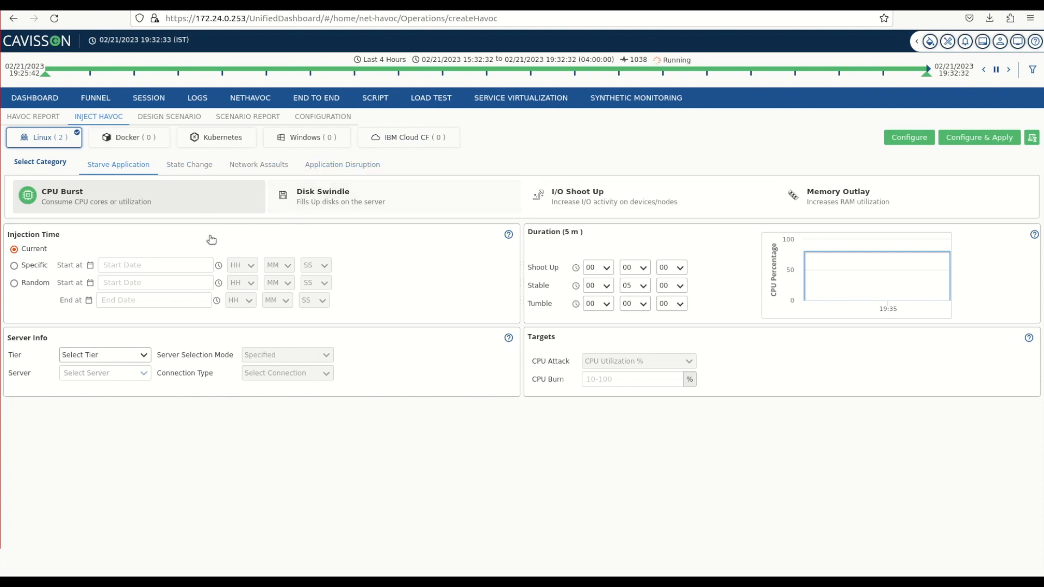
click(113, 356)
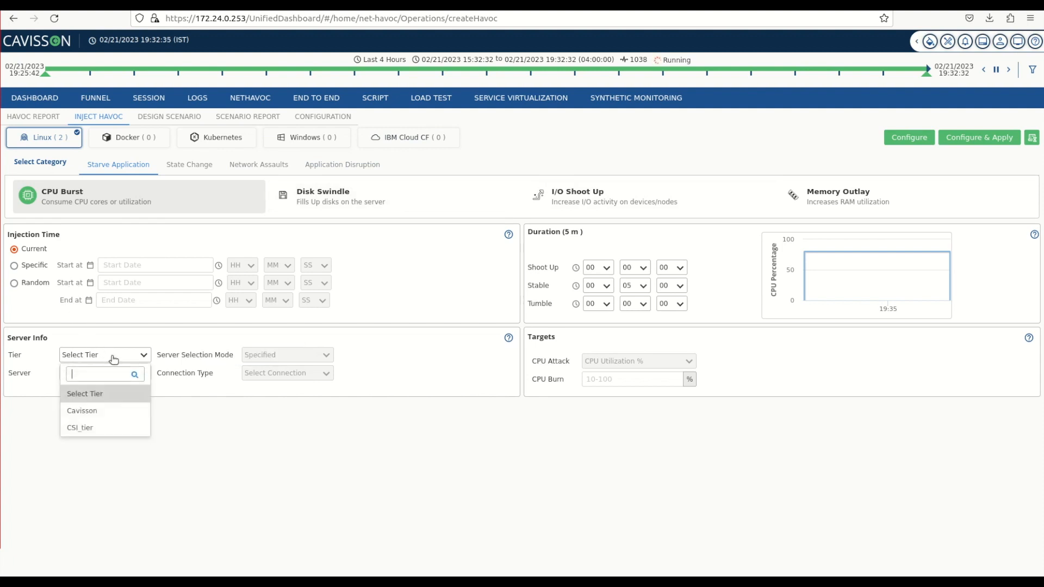
click(105, 410)
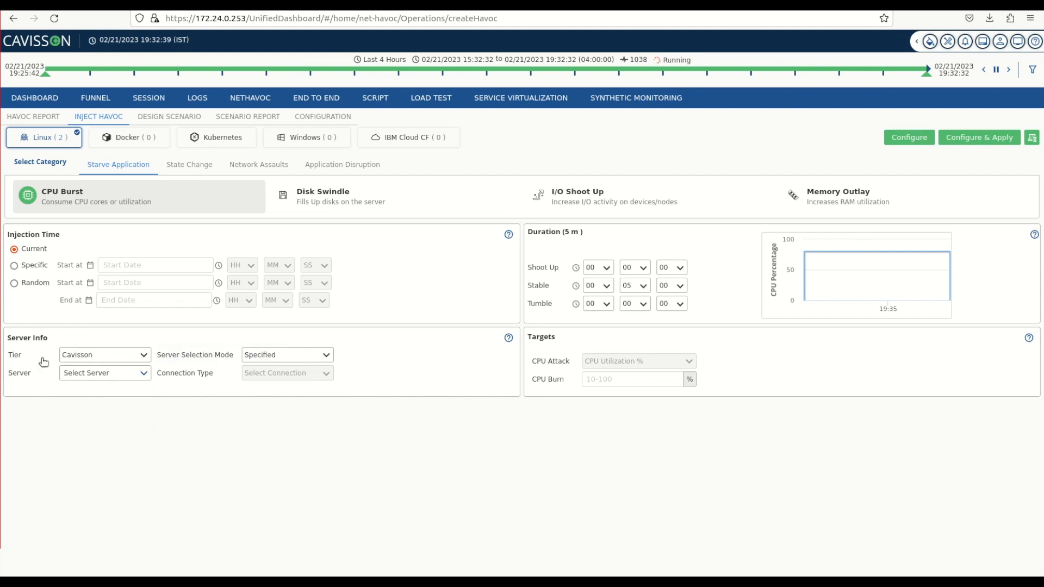
click(98, 377)
click(91, 413)
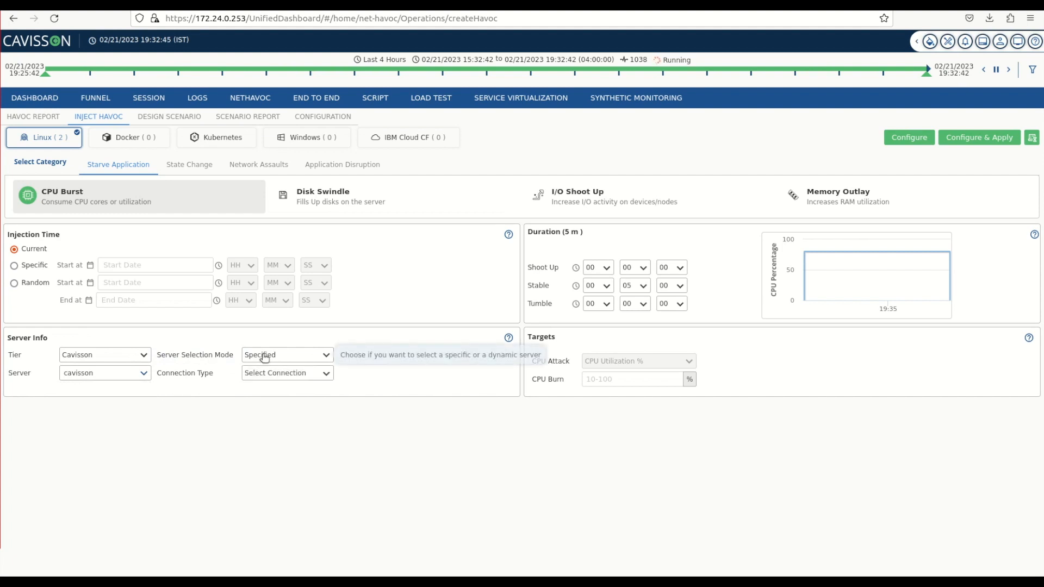
click(266, 359)
click(266, 372)
click(286, 374)
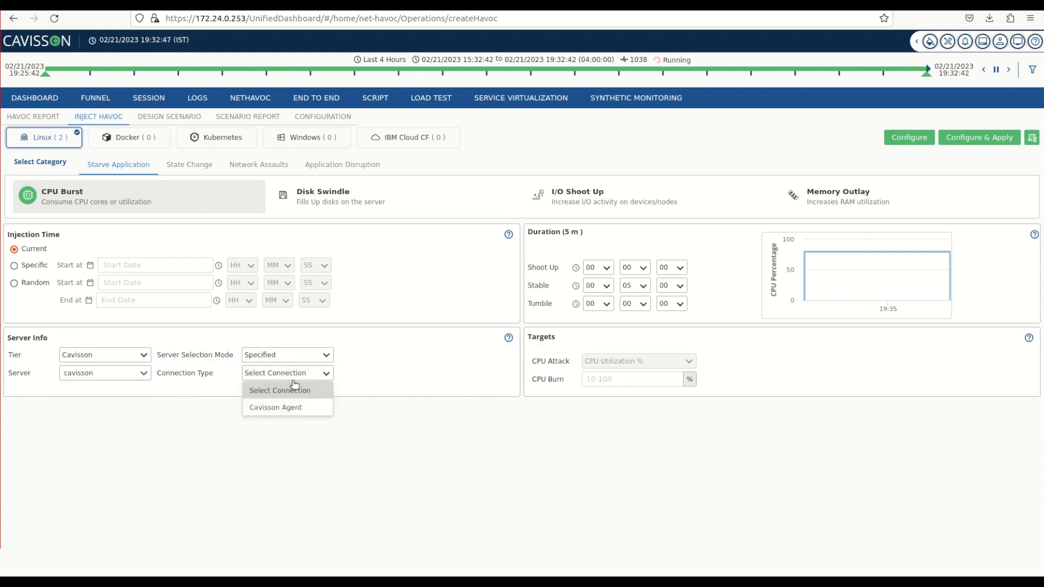
click(294, 414)
Step: Set the CPU burn to 25% and the stable duration to 2 minutes, apply the havoc, and close its summary
click(639, 379)
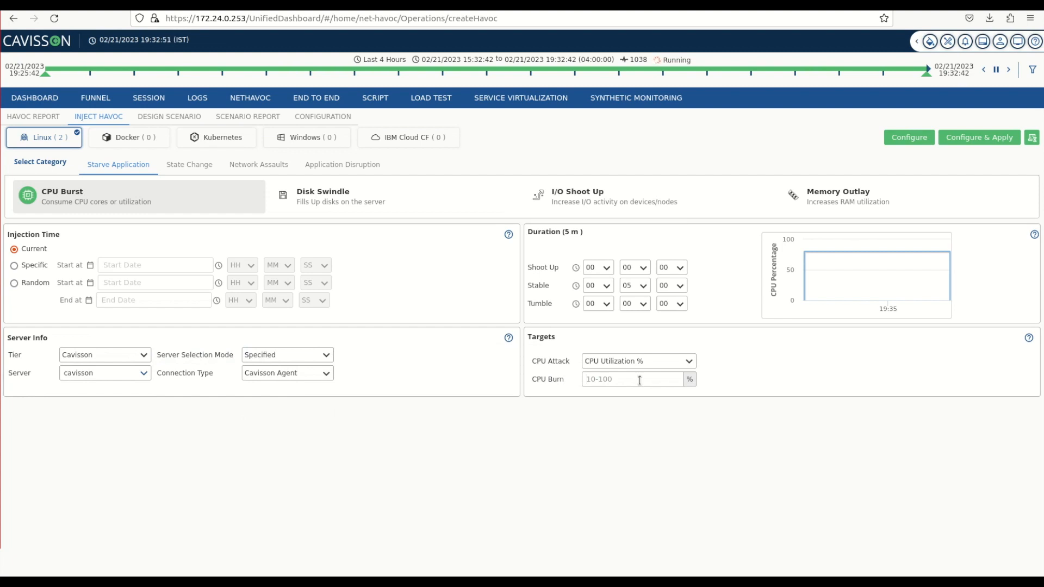
text(25)
click(642, 289)
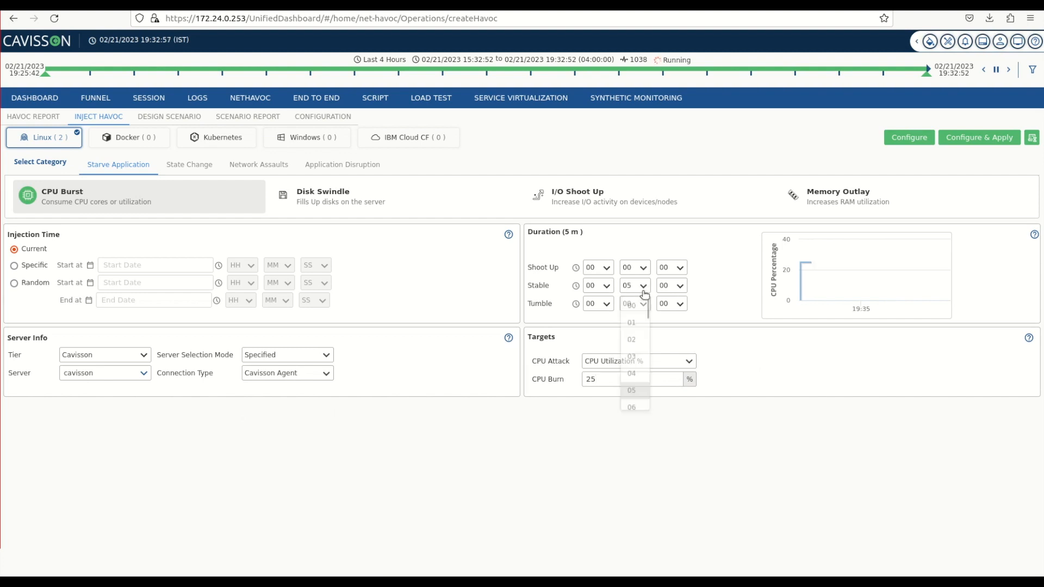
click(636, 337)
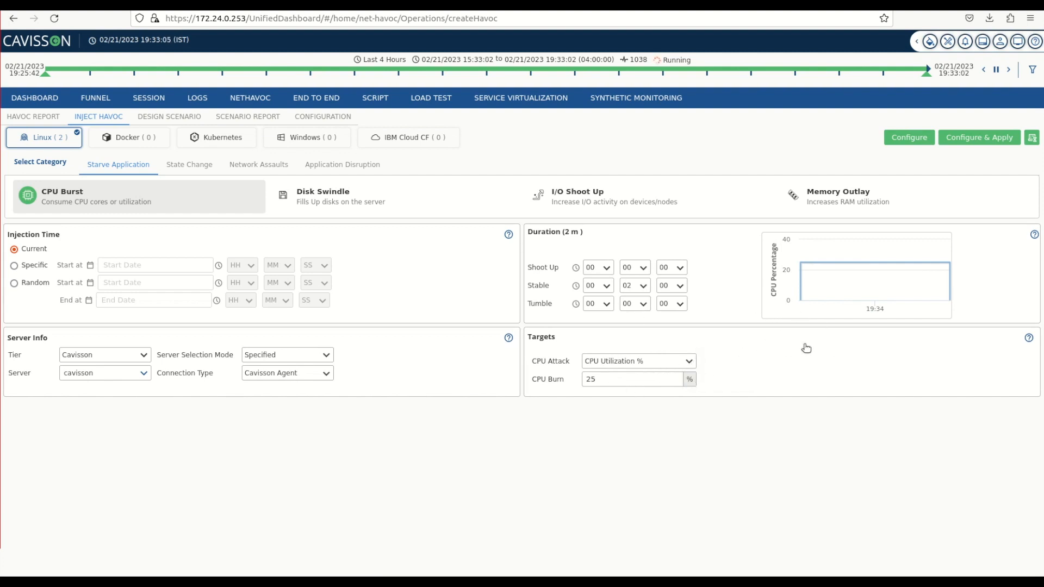
click(983, 140)
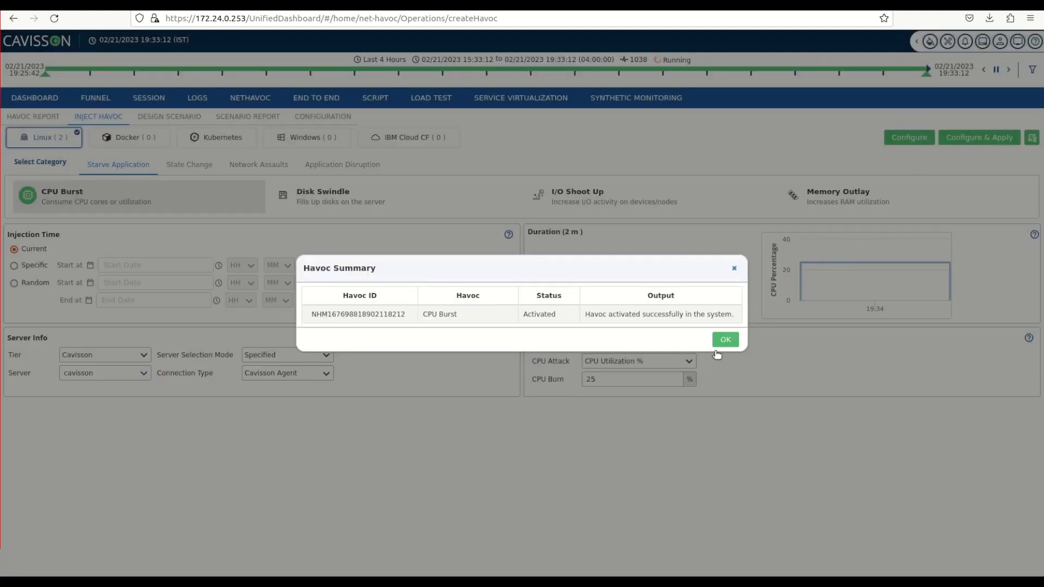
click(727, 339)
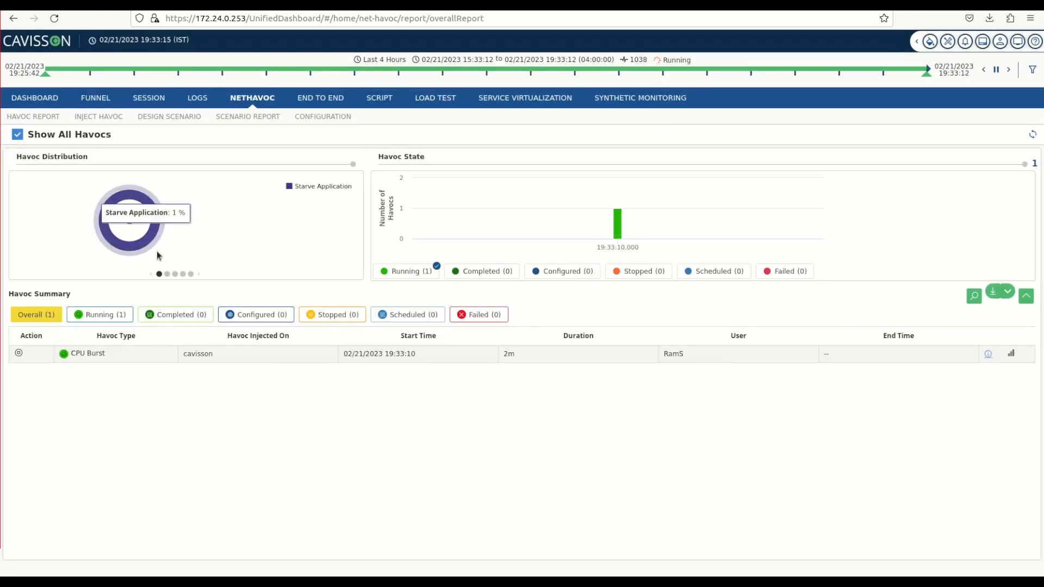
Step: Examine the Havoc State chart and open the running CPU Burst's graph to inspect CPU utilization on the cavisson server
mouse_move(628, 228)
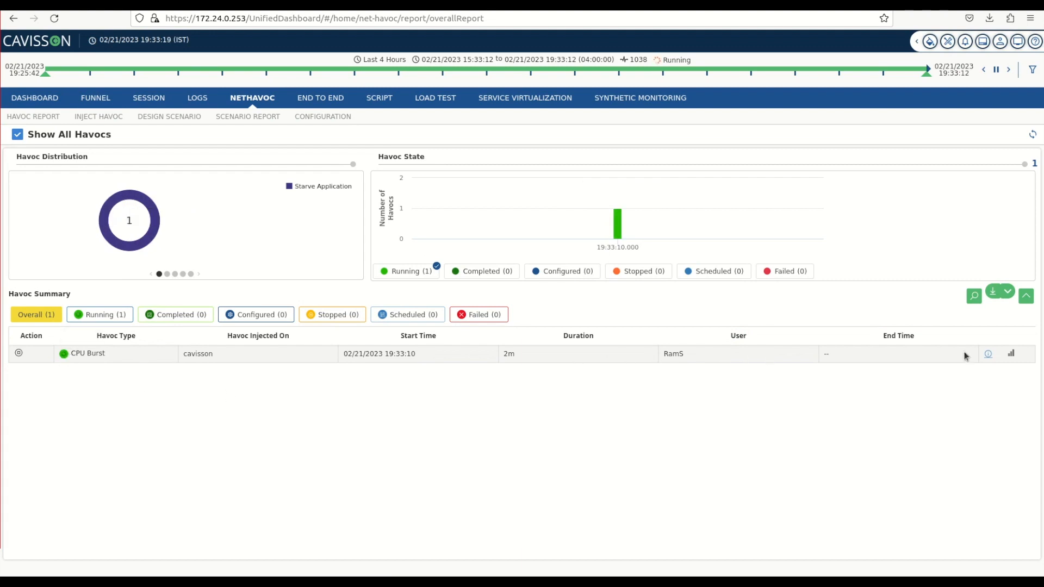
click(1012, 354)
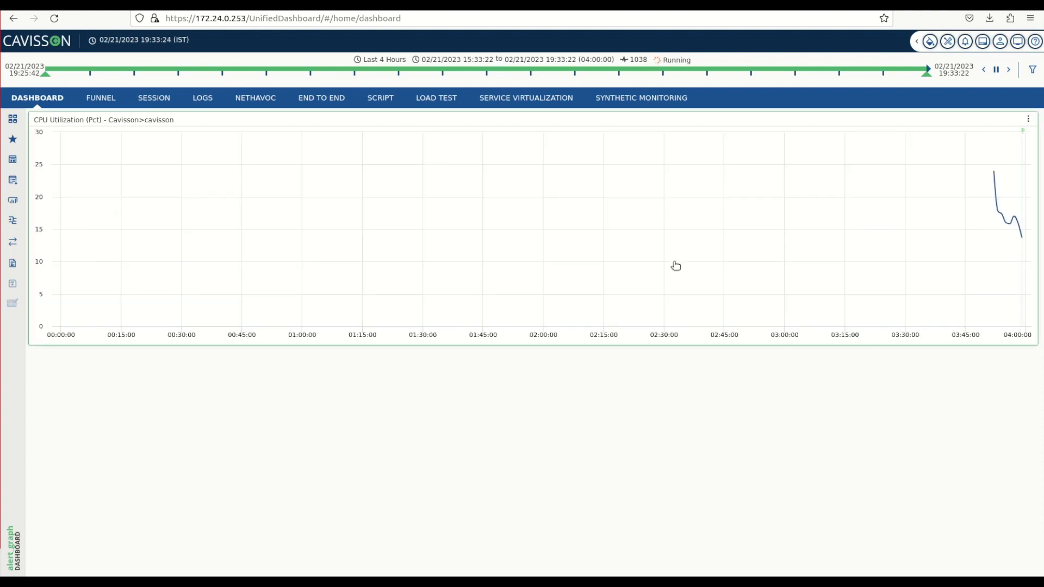
mouse_move(1009, 217)
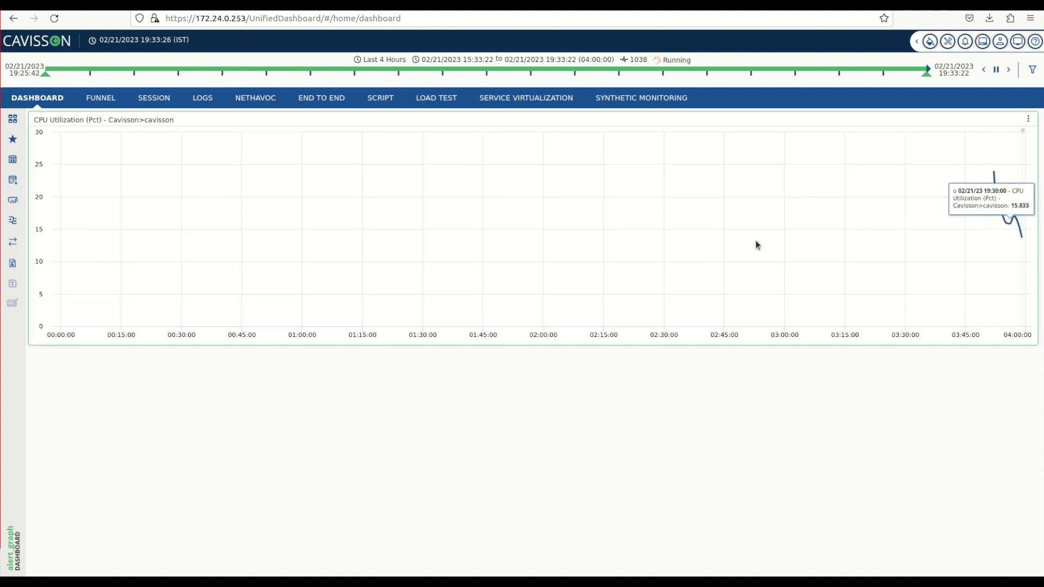
Step: Open the load test's dashboard and load the NDEDefault dashboard from the system dashboards folder
click(446, 101)
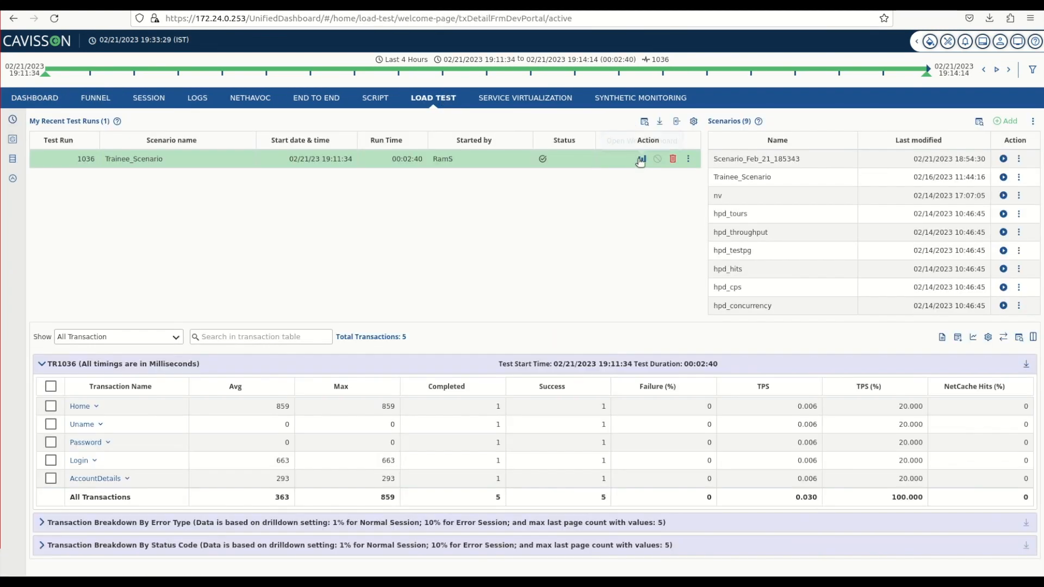
click(640, 161)
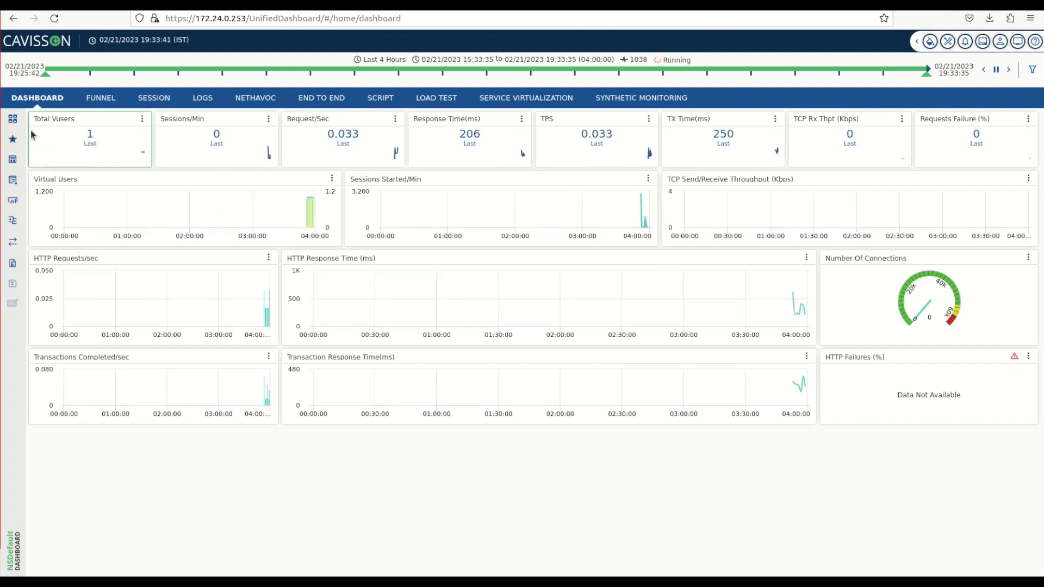
click(12, 139)
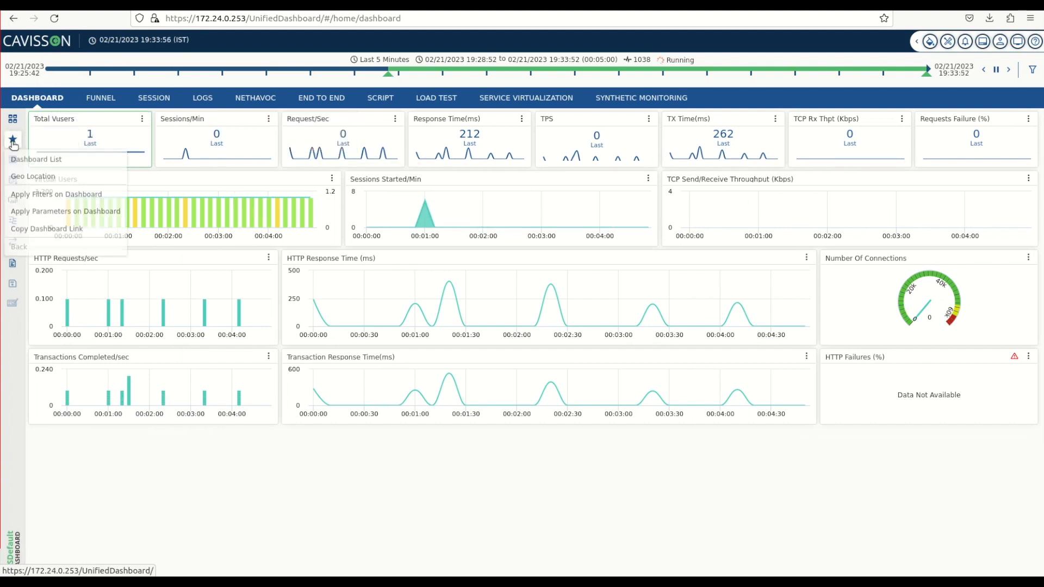
click(30, 156)
click(24, 114)
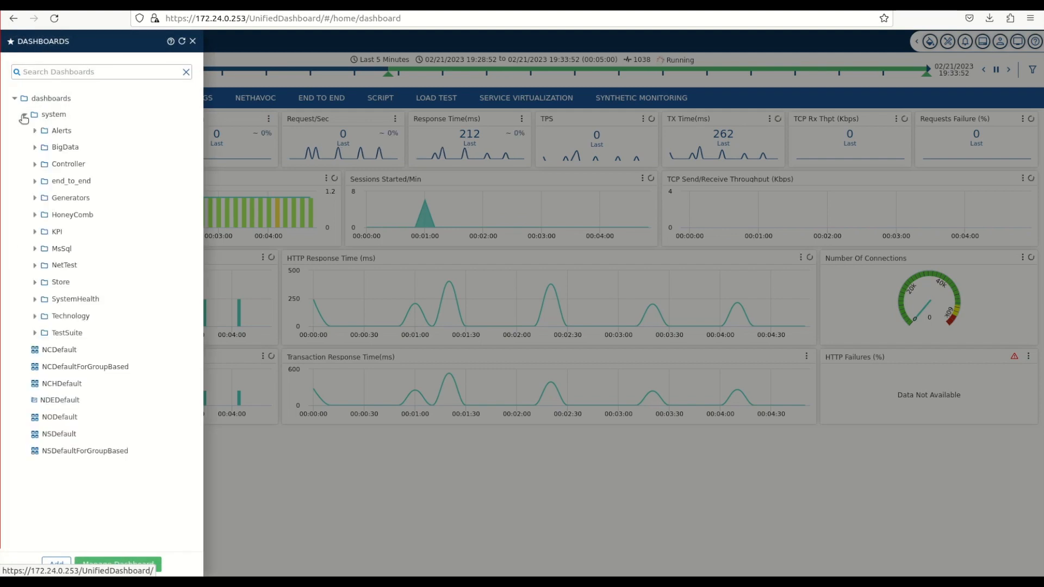
click(58, 433)
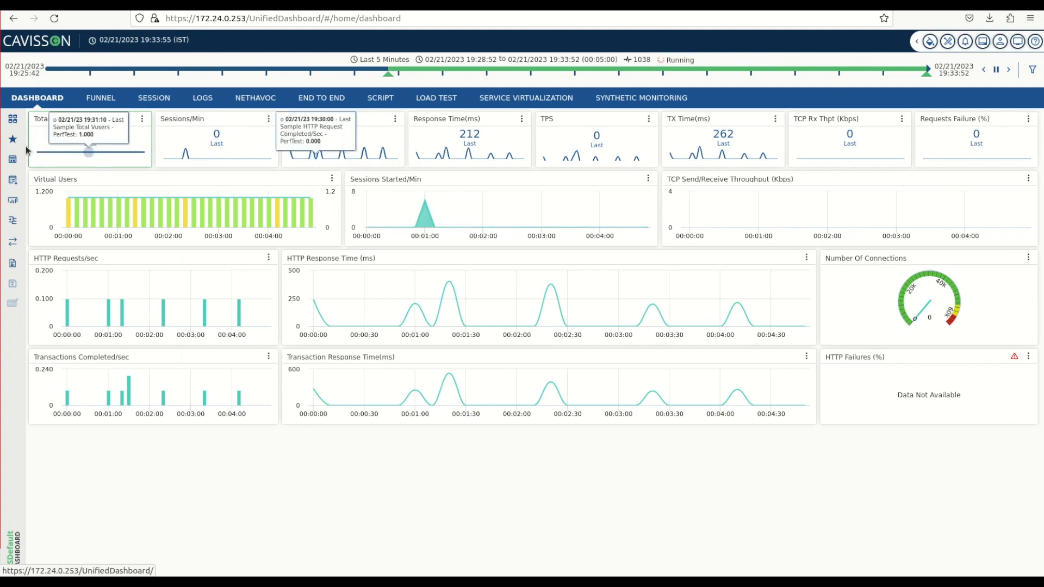
click(12, 119)
click(63, 400)
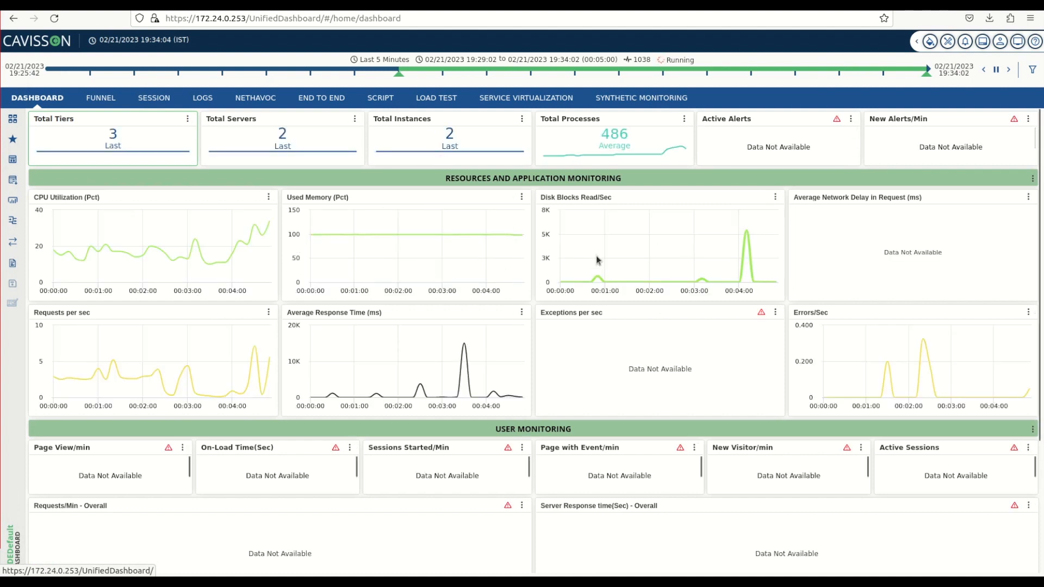
Step: Open the End To End flow map and inspect the CSI_tier node's metrics, available actions, and health summary
click(323, 99)
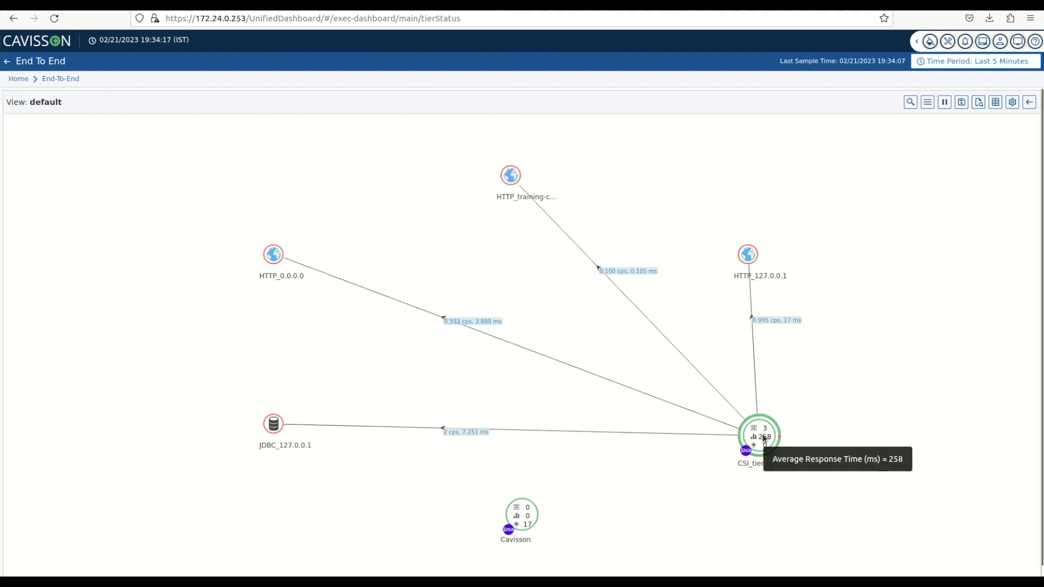
mouse_move(756, 429)
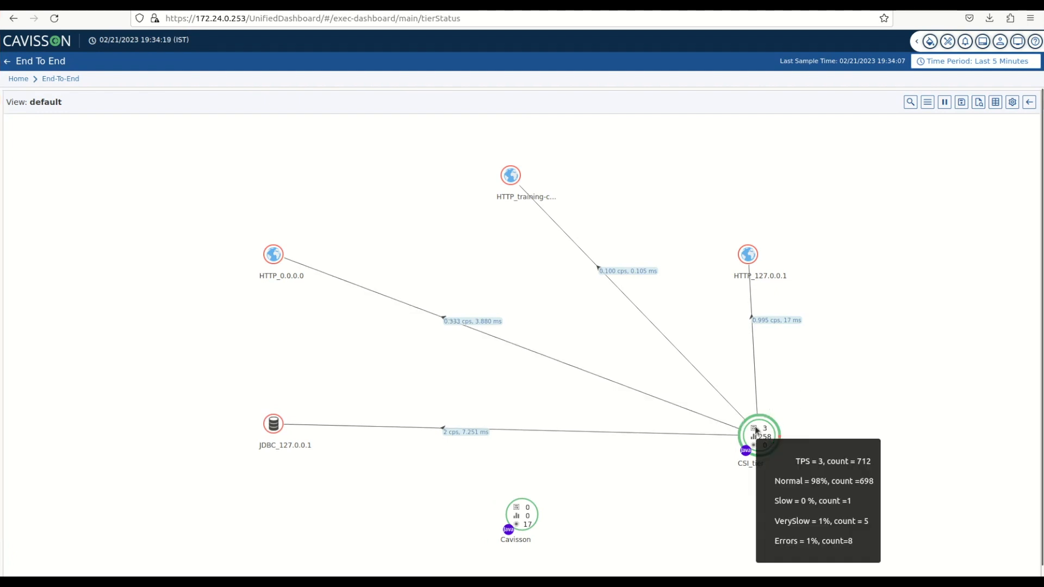
right_click(755, 429)
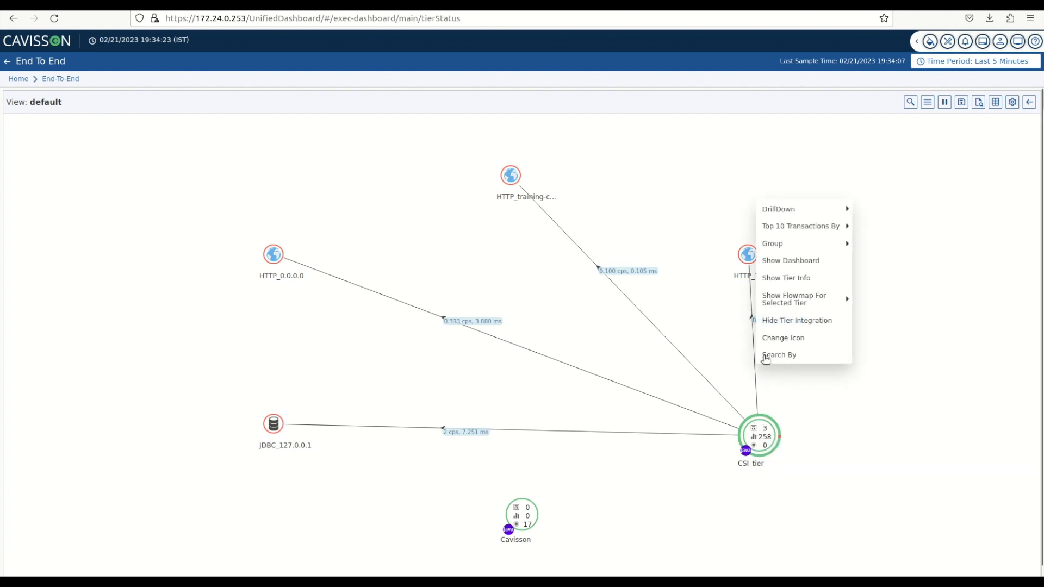
mouse_move(773, 216)
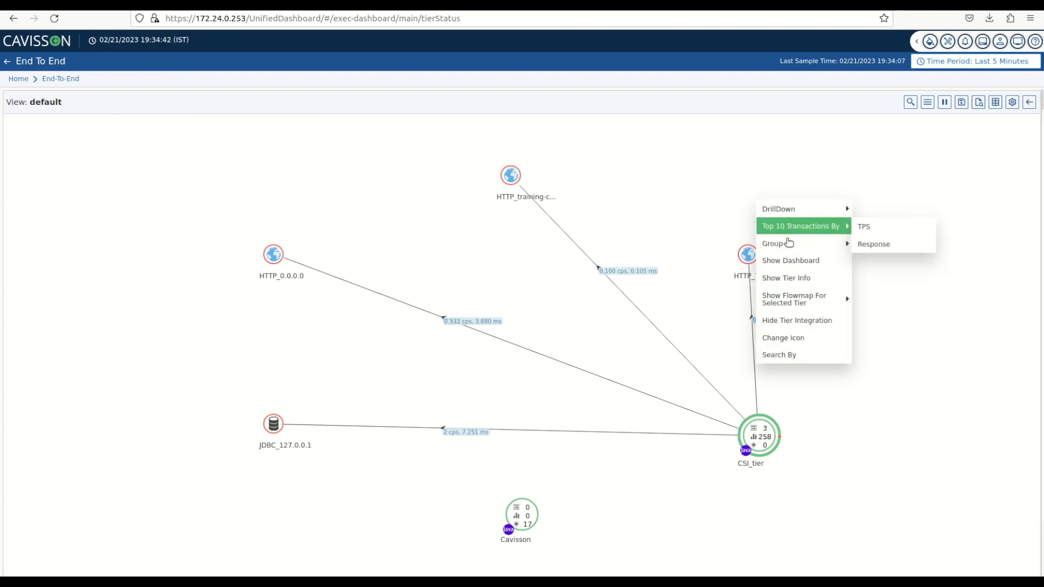
click(763, 443)
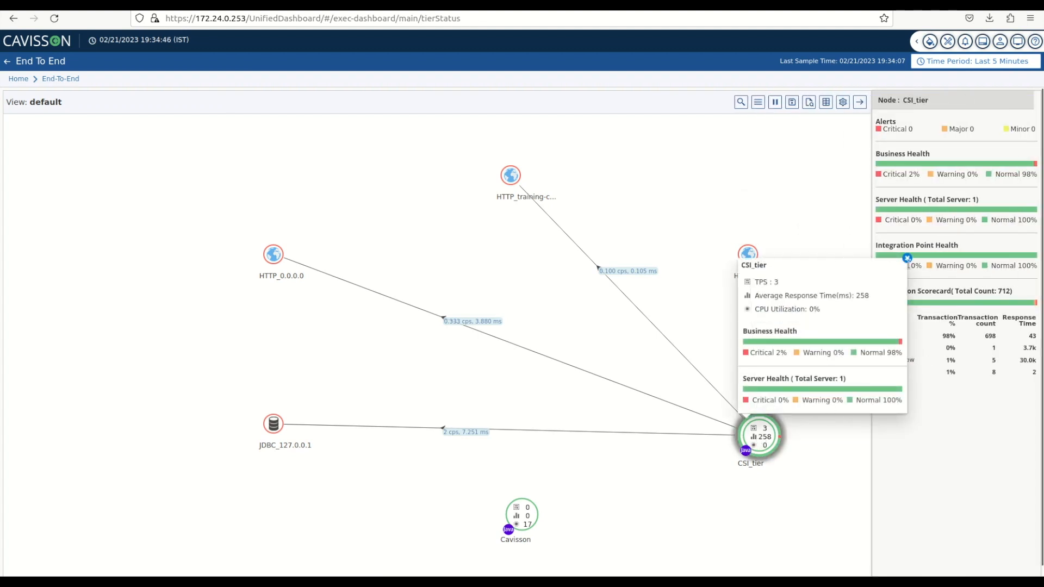
click(907, 259)
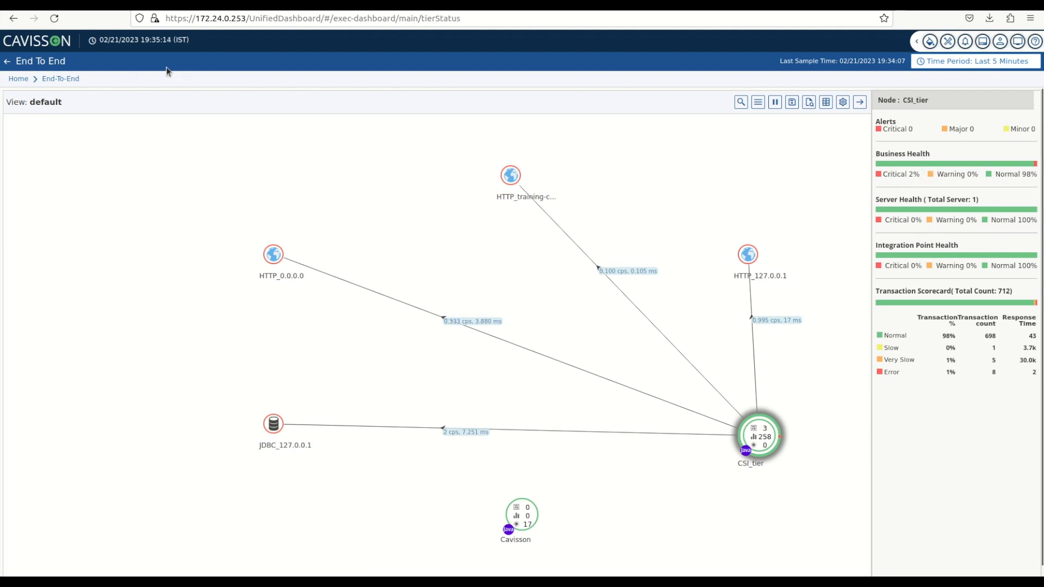
Step: Return to the home dashboard, switch the session list to active sessions, and refresh it
click(54, 42)
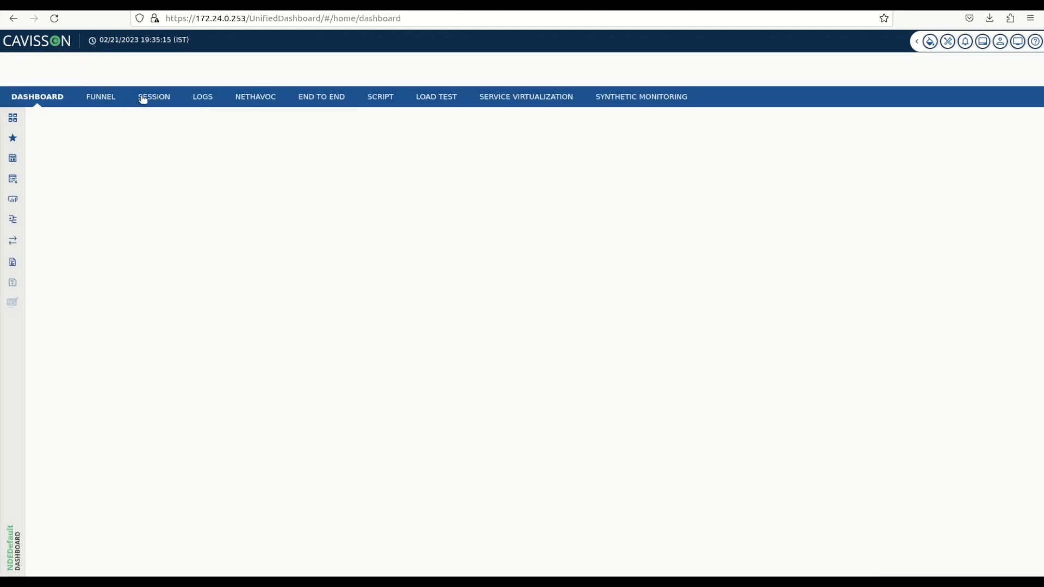
click(149, 100)
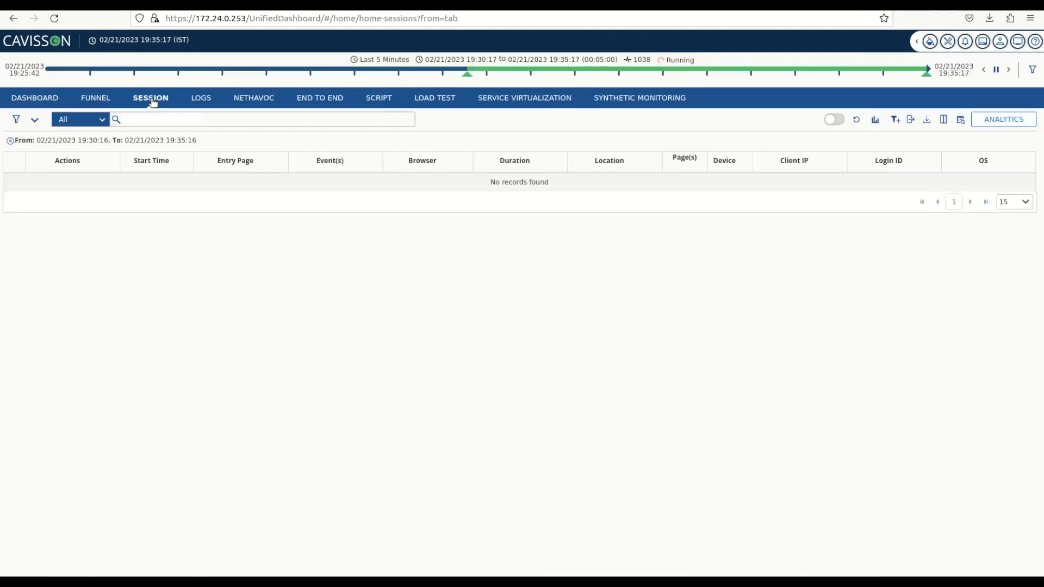
click(834, 119)
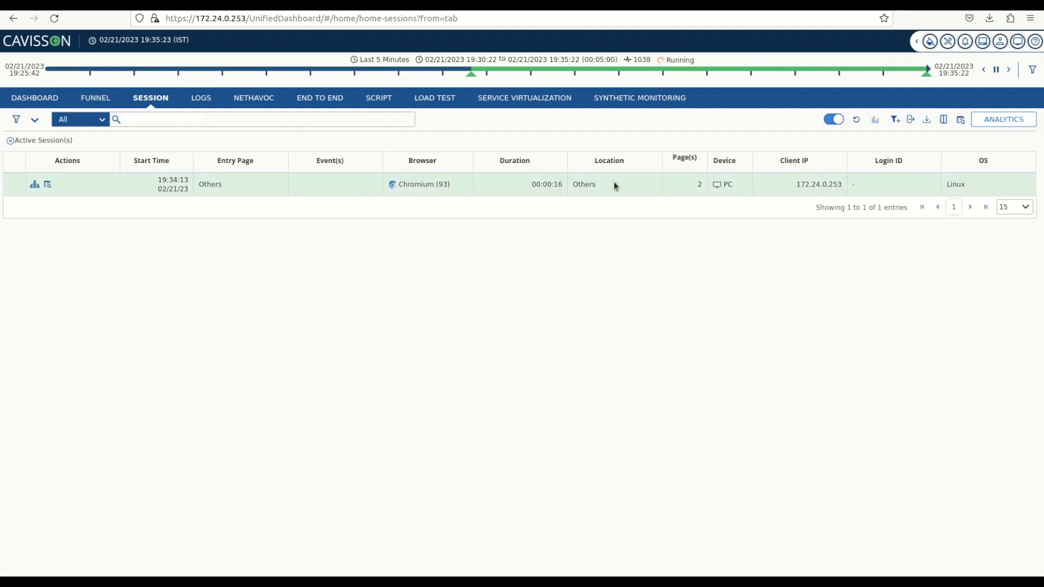
click(855, 120)
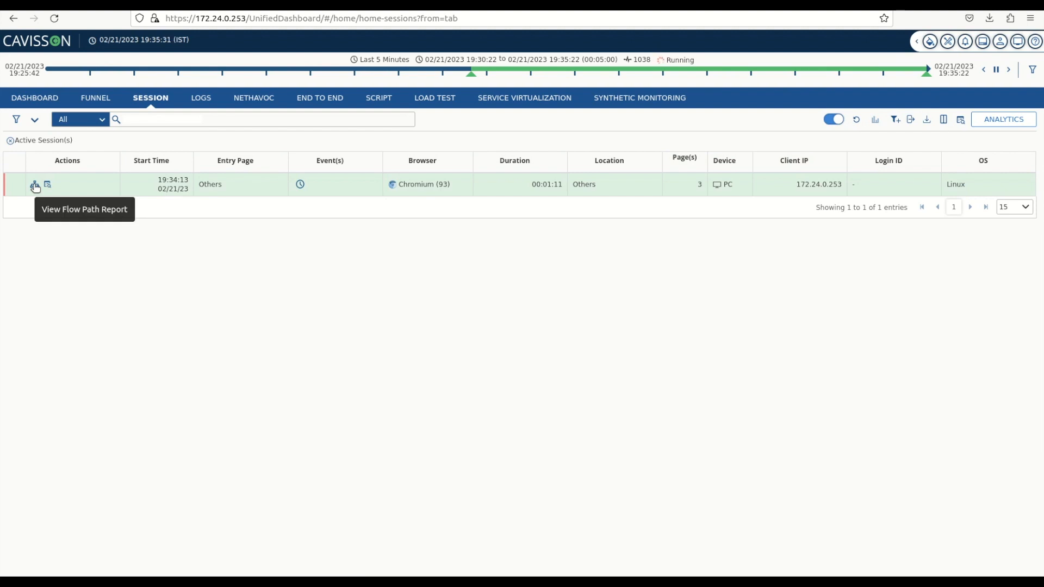
Step: Open the details of a Chromium session and play its replay
click(94, 182)
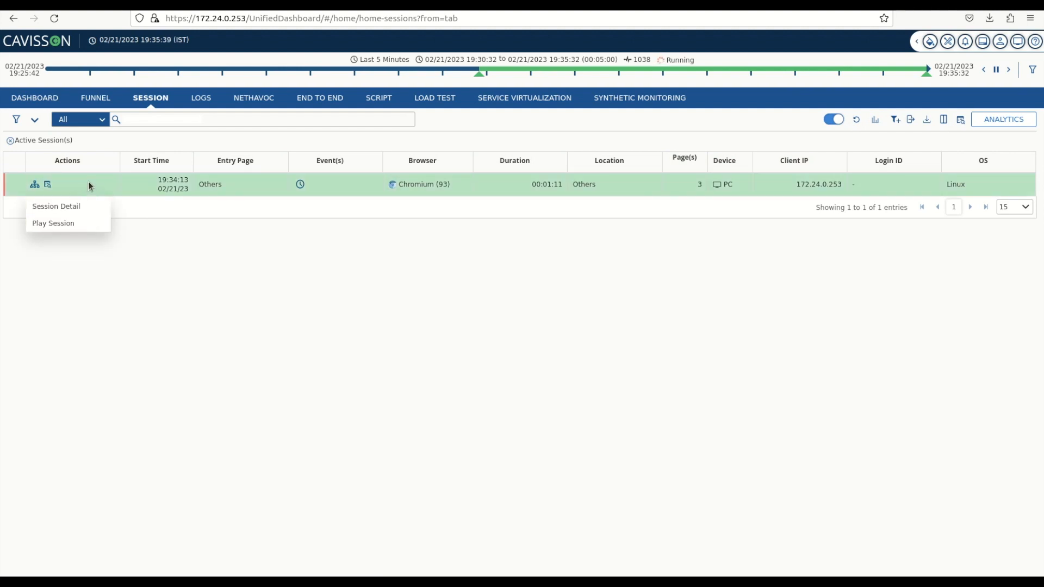
click(83, 207)
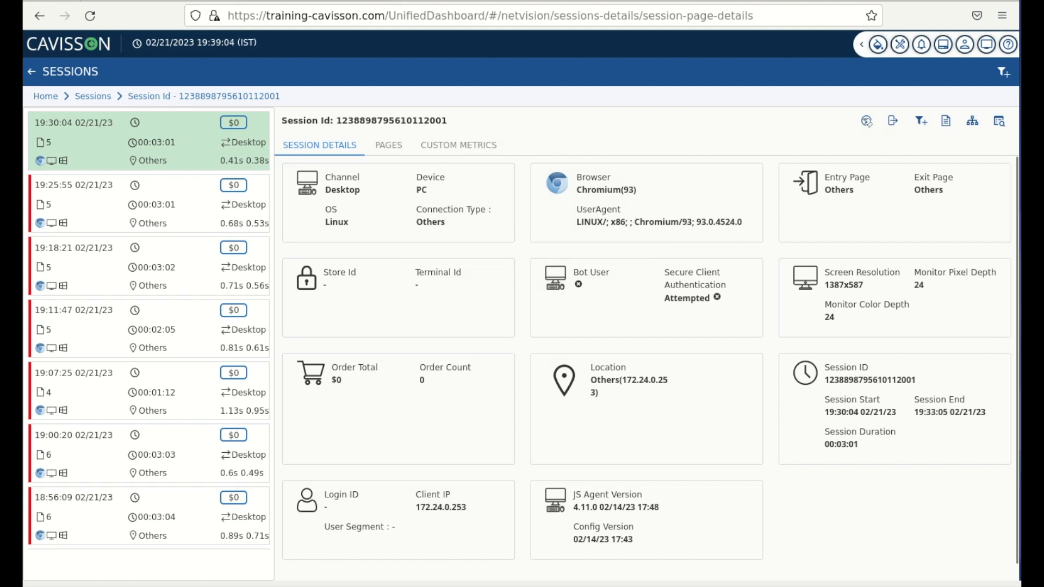
click(867, 120)
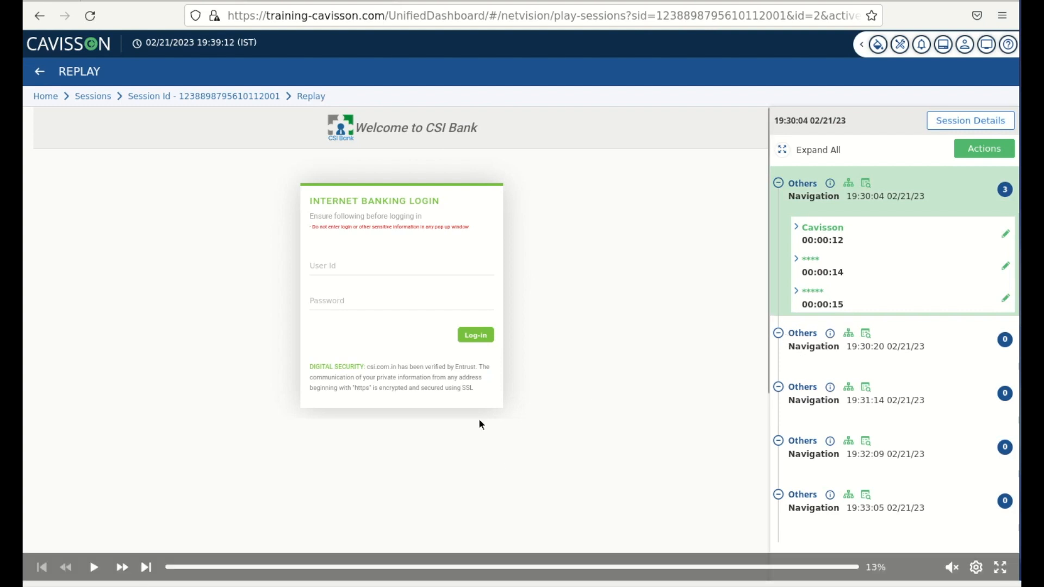
click(95, 568)
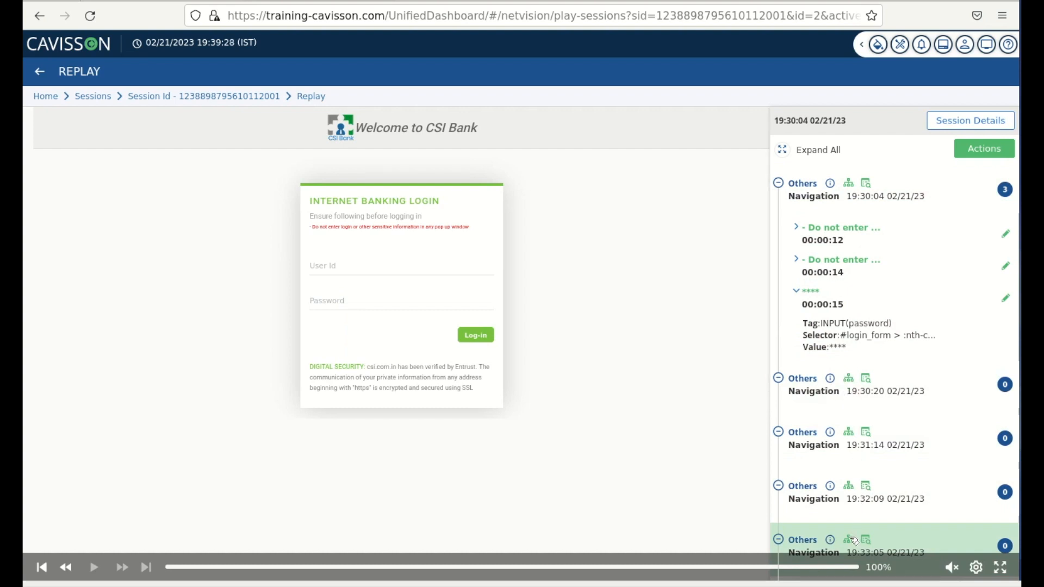
Step: Open the flow path report for the replay's 19:33:05 navigation and view the method call details of /csibank/bank/reset.css
click(850, 540)
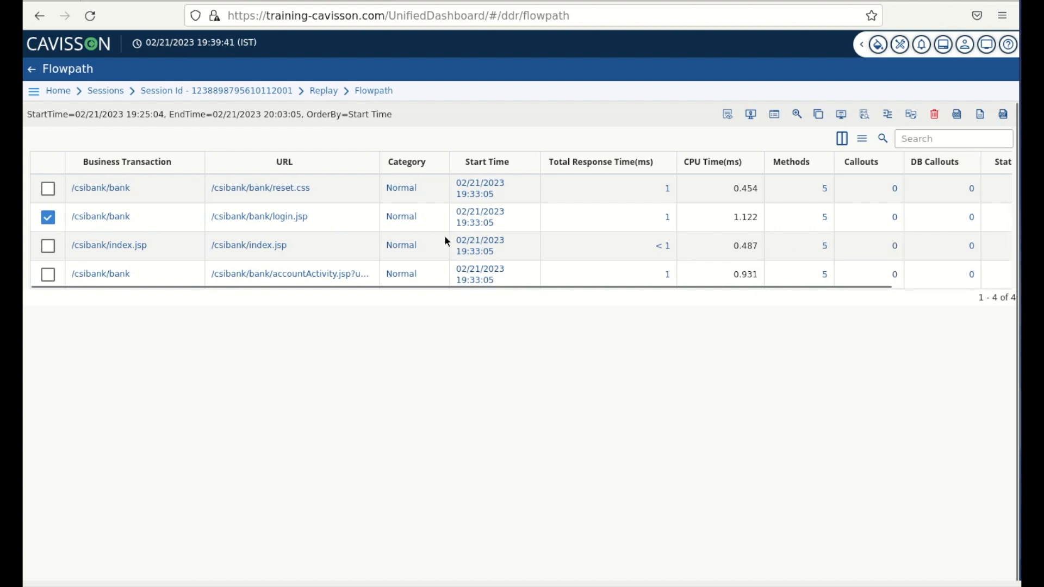
click(669, 189)
click(348, 138)
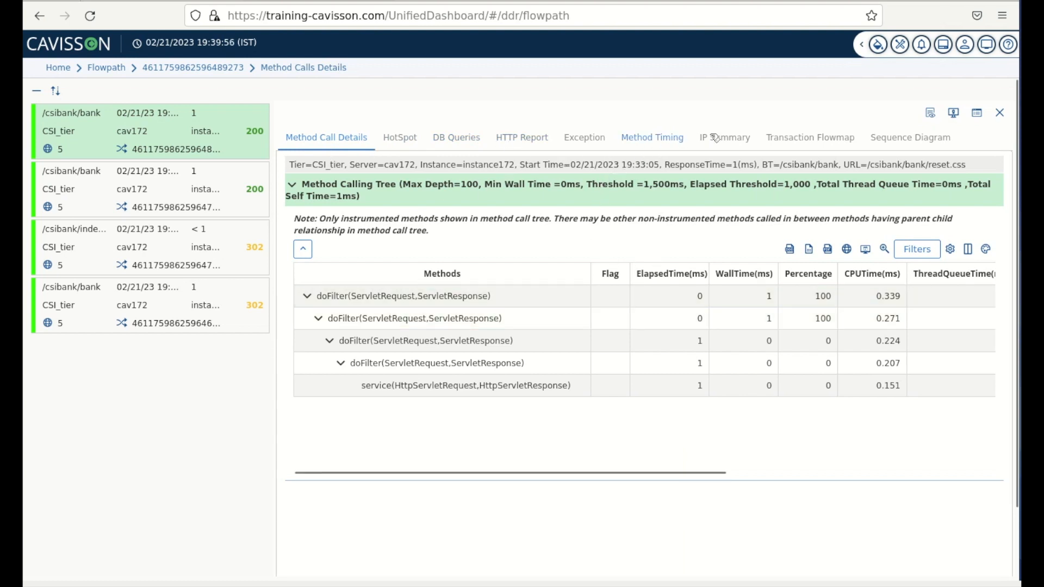
Step: View the transaction flowmap and the sequence diagram of the /csibank/bank/reset.css flow path
click(783, 138)
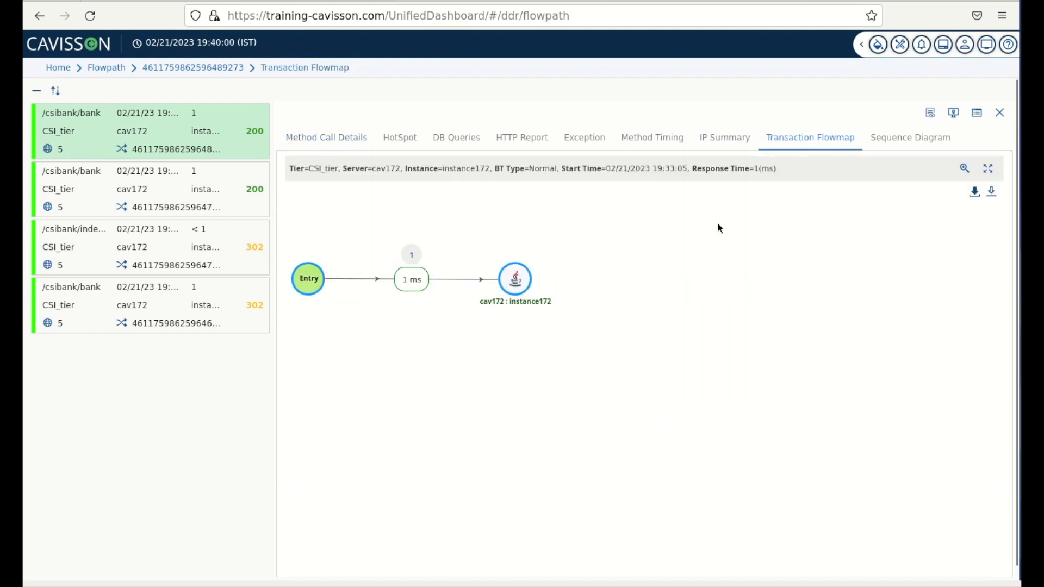
click(928, 141)
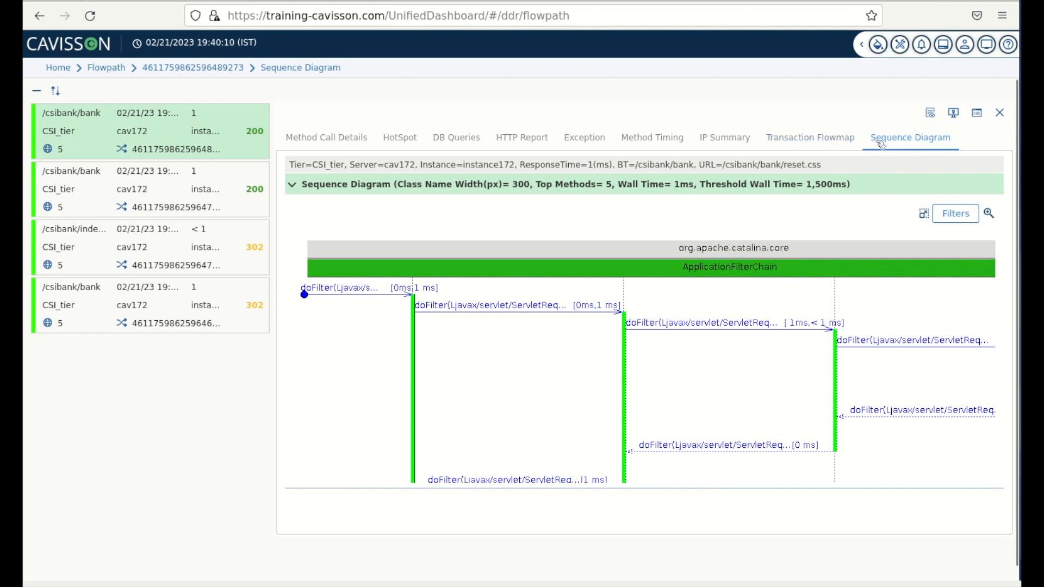
Step: Open the logs for the reset.css flow path and rerun the prefilled log query
click(933, 114)
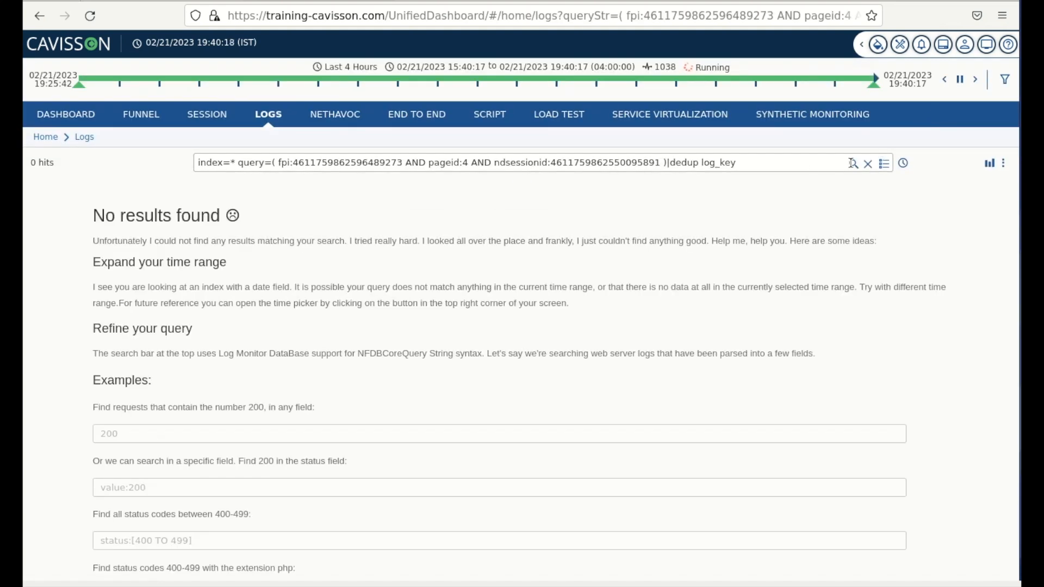
click(816, 171)
key(Return)
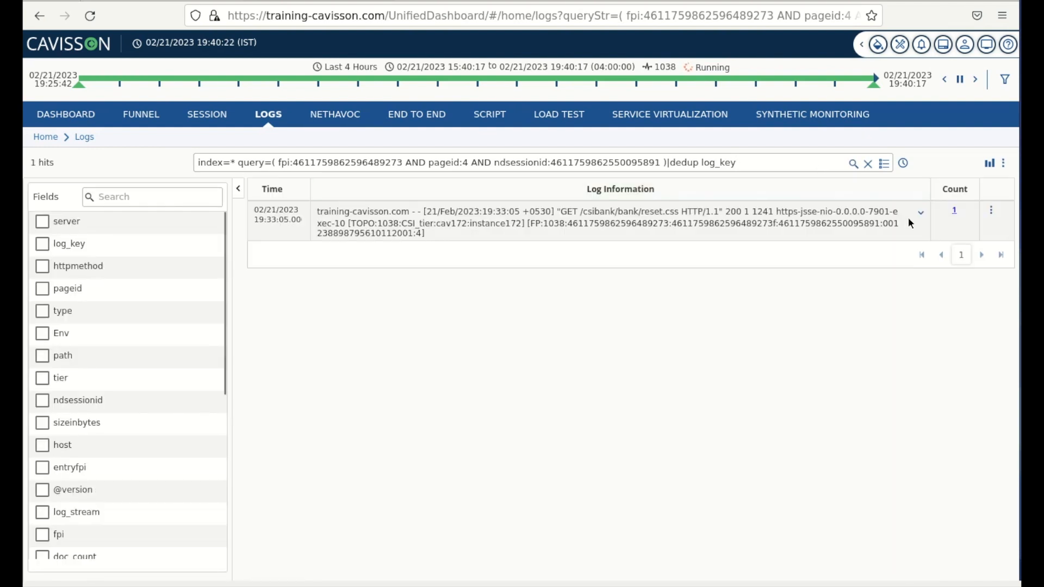
Step: Expand the 19:33:05 log entry to read its fields and display the log count chart
click(921, 213)
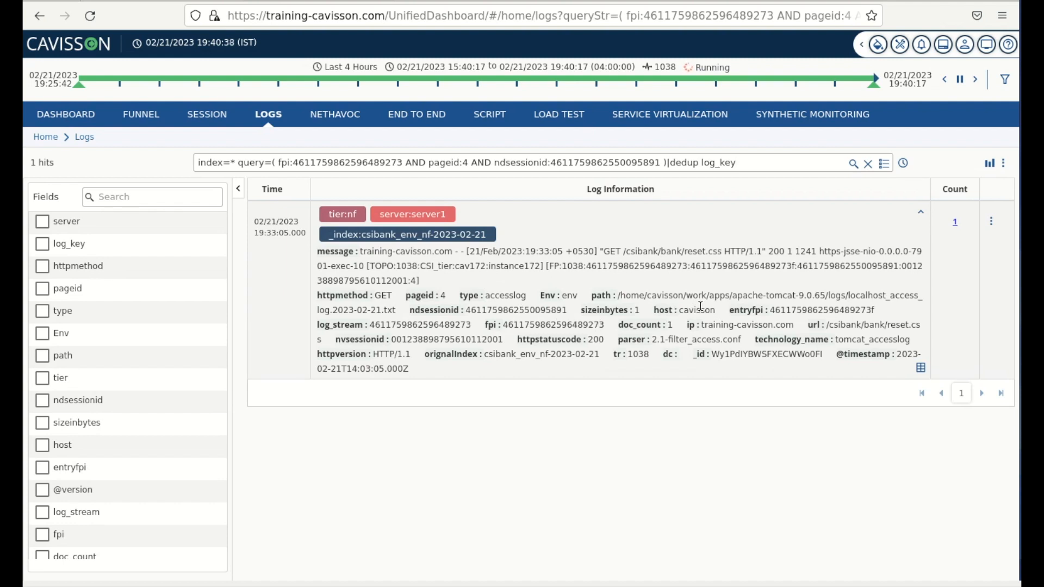
click(989, 164)
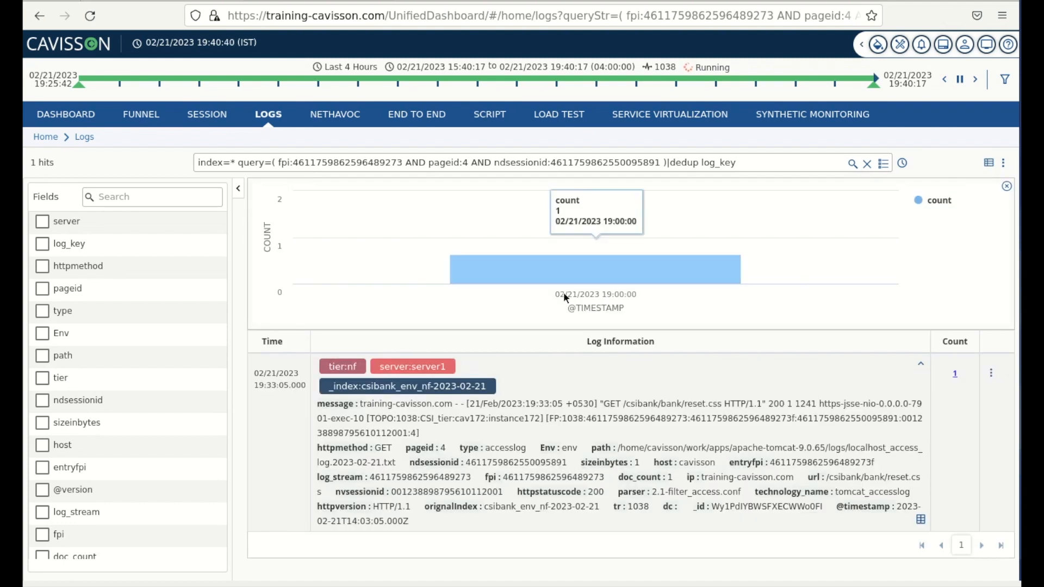